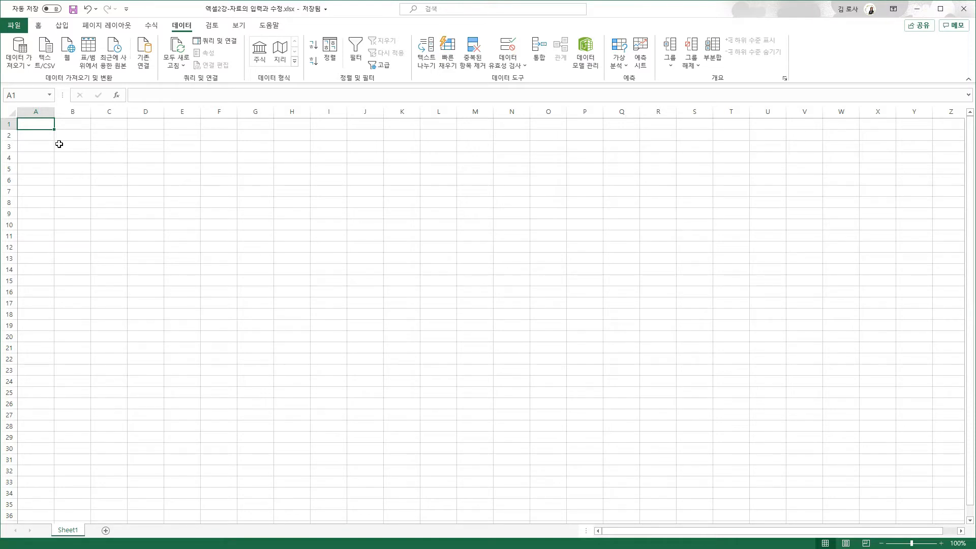
Enter the sheet title '2020 신규 회원 명단' in cell A1
type("2")
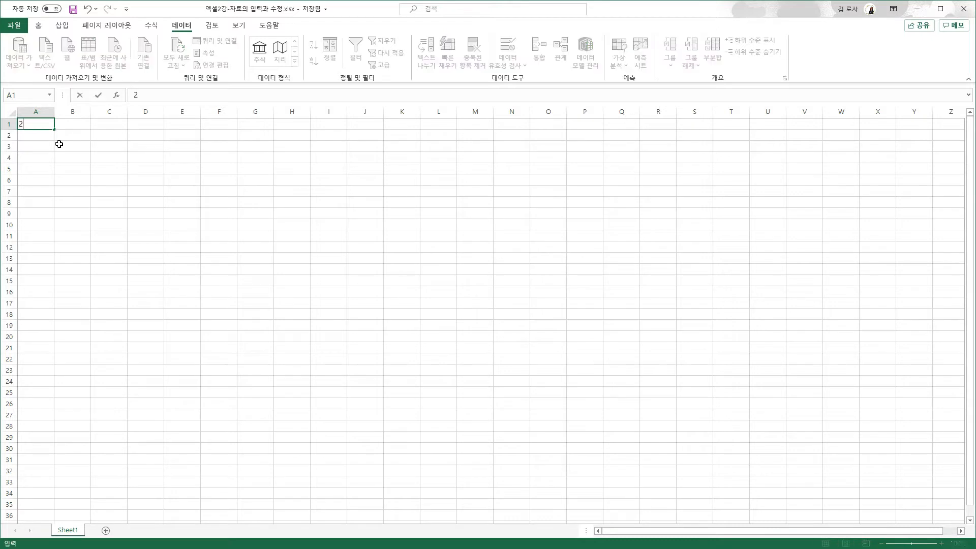
type("020 신규 회원 ")
type("명단")
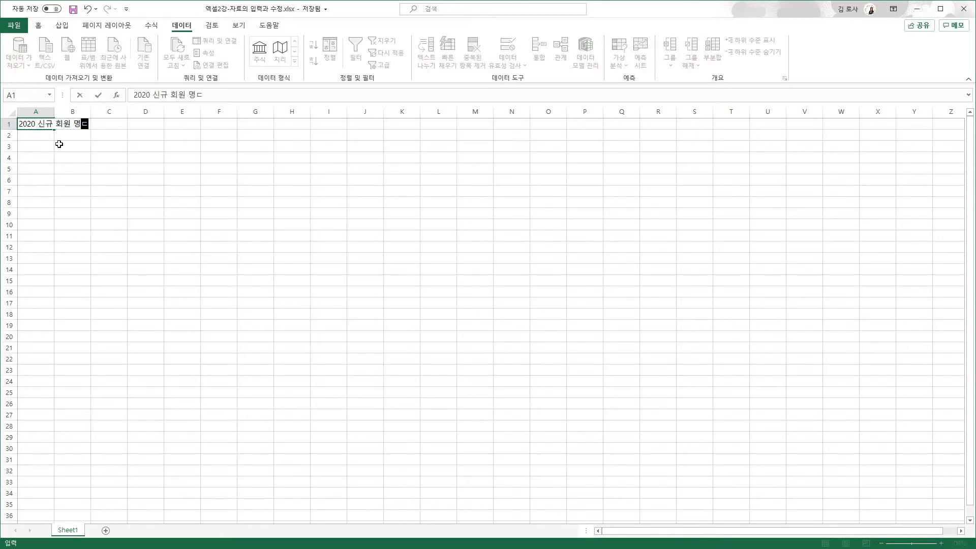
key("Return")
key("Return")
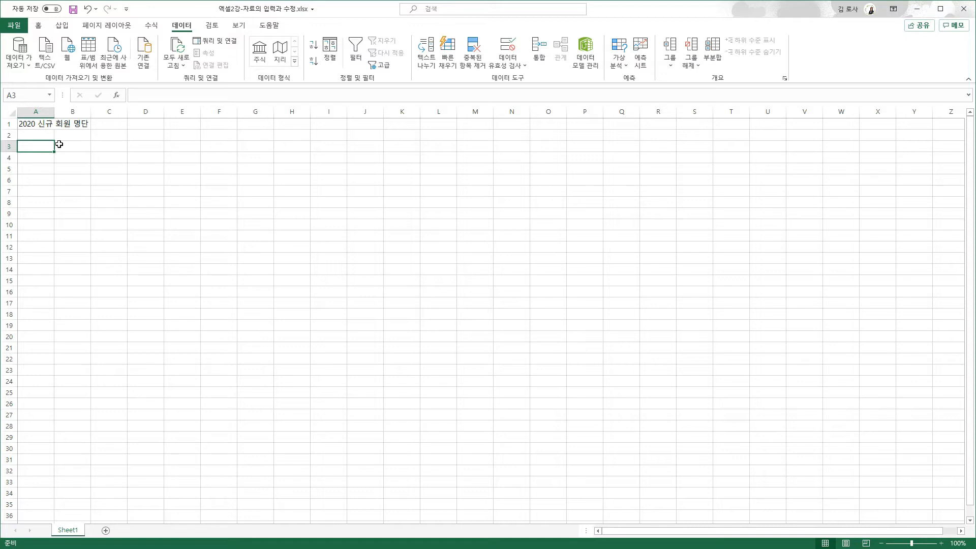
Enter the headers 번호, 이름, 생년원일, 전화번호, 주소, 출석률 across A3:F3
type("번호")
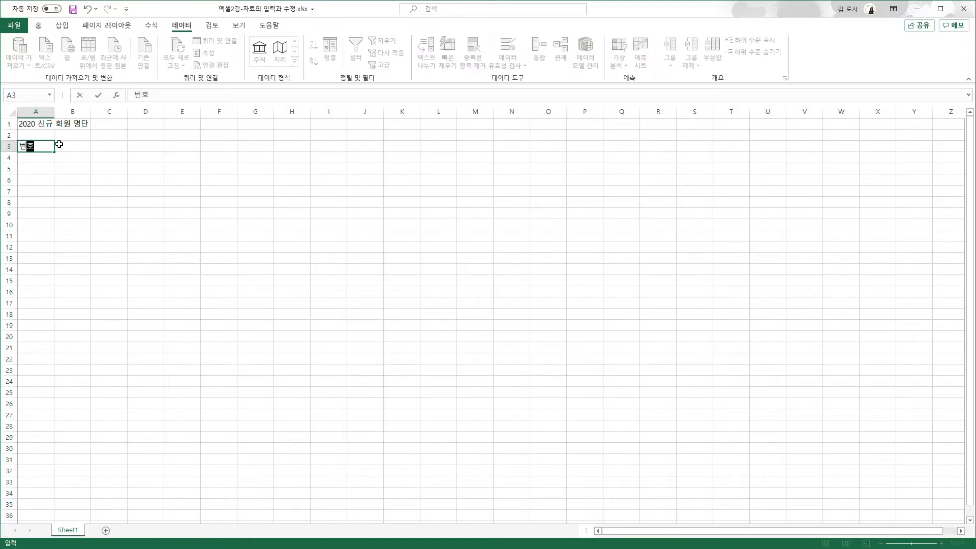
key("Tab")
type("이름")
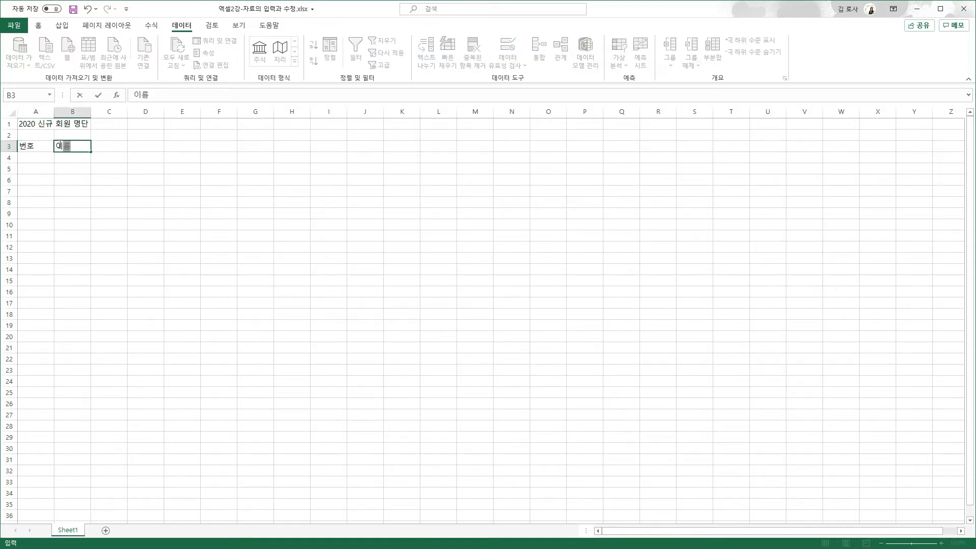
key("Tab")
type("생")
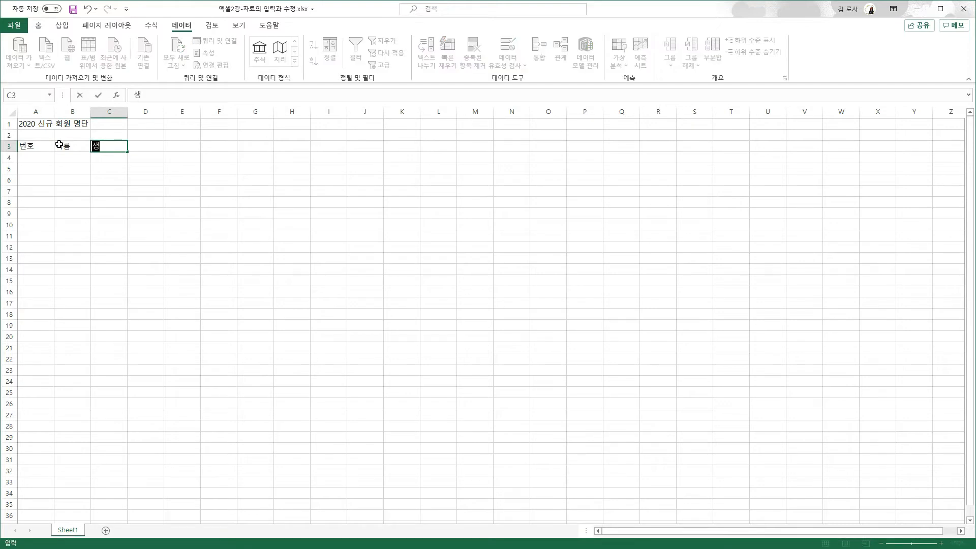
type("년원ㅇ일")
key("Tab")
type("전화번호")
key("Tab")
type("주소")
key("Tab")
type("출석률")
key("Tab")
Enter '이용 시간' in G3 as a two-line header
type("이용")
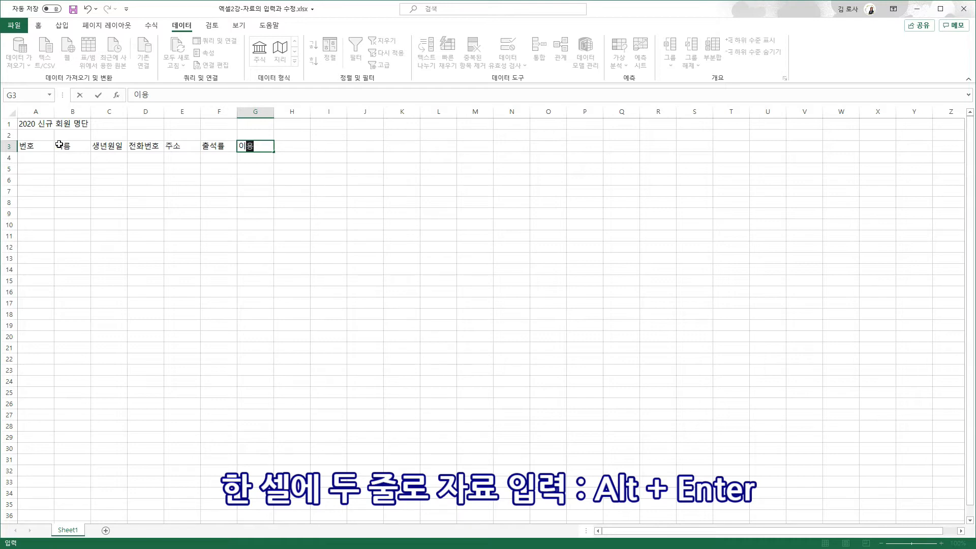
key("alt+Return")
type("시간")
key("Tab")
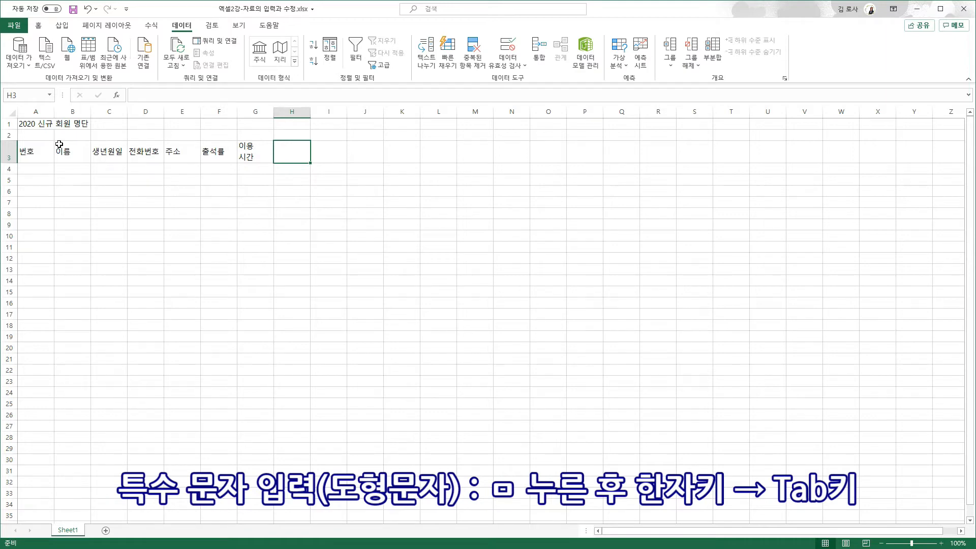
Enter '♣ 규격 ♣' in H3, inserting both ♣ symbols from the ㅁ Hanja symbol grid
type("ㅁ")
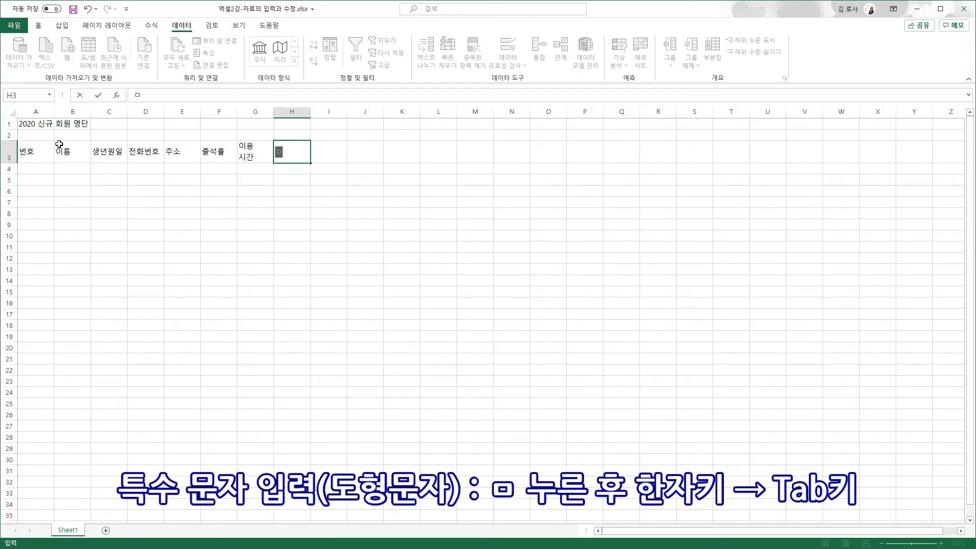
key("Hangul_Hanja")
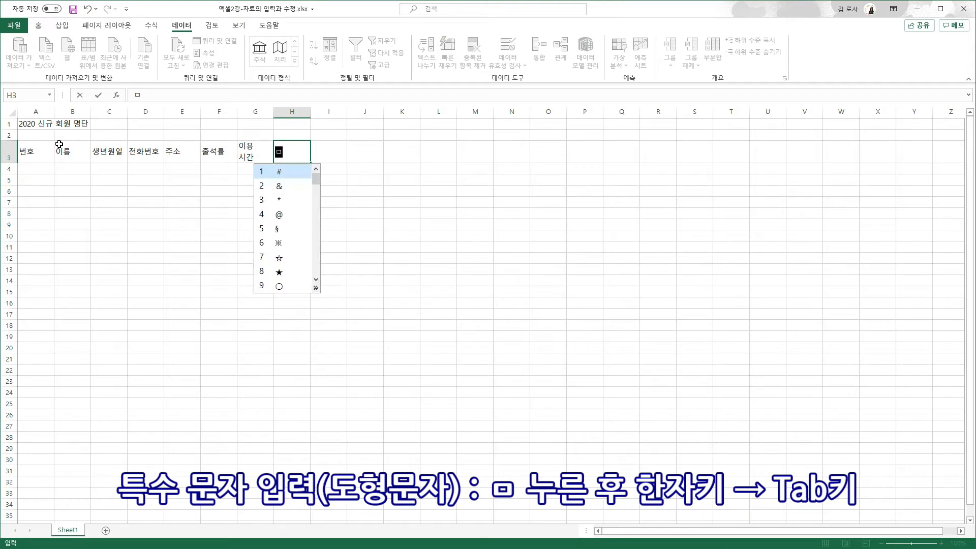
key("Tab")
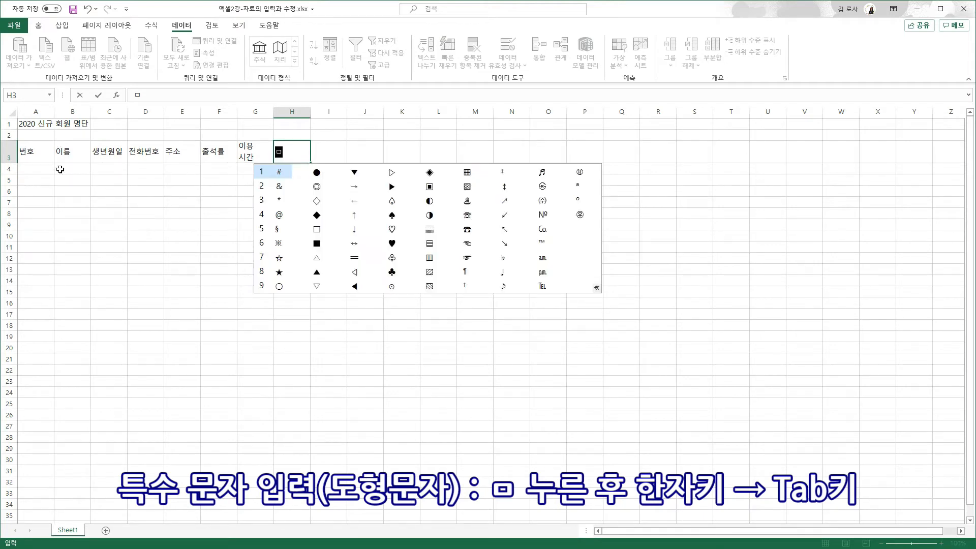
left_click(392, 274)
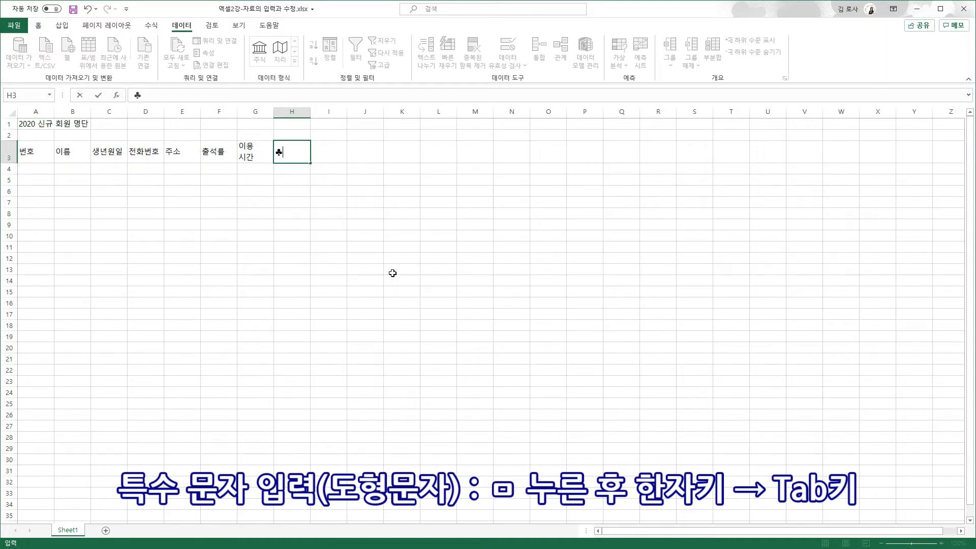
type("규격 ㅁ")
key("Hangul_Hanja")
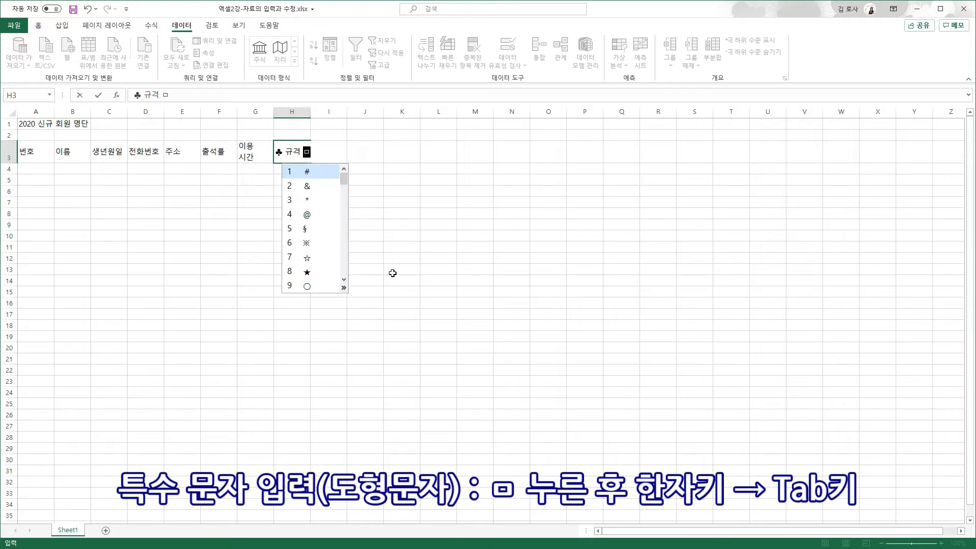
key("Tab")
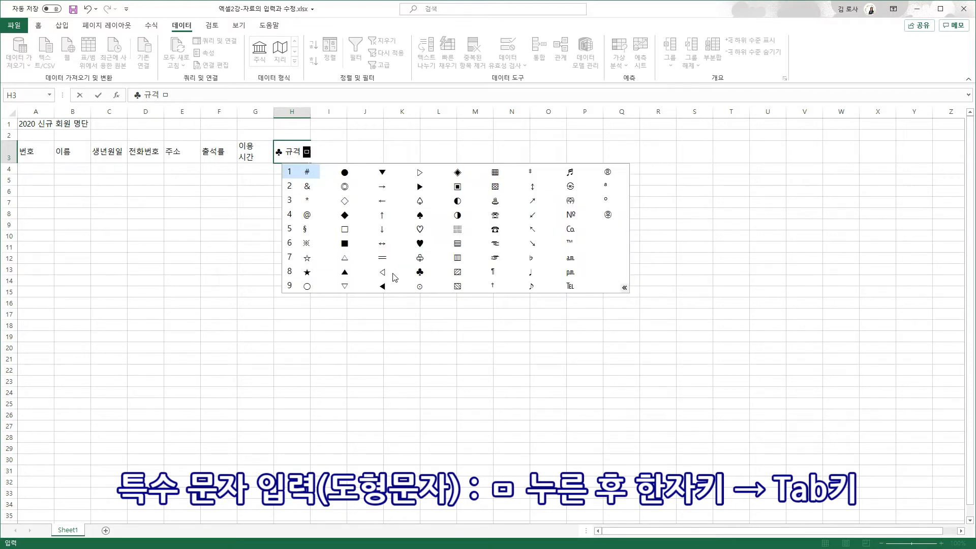
left_click(419, 272)
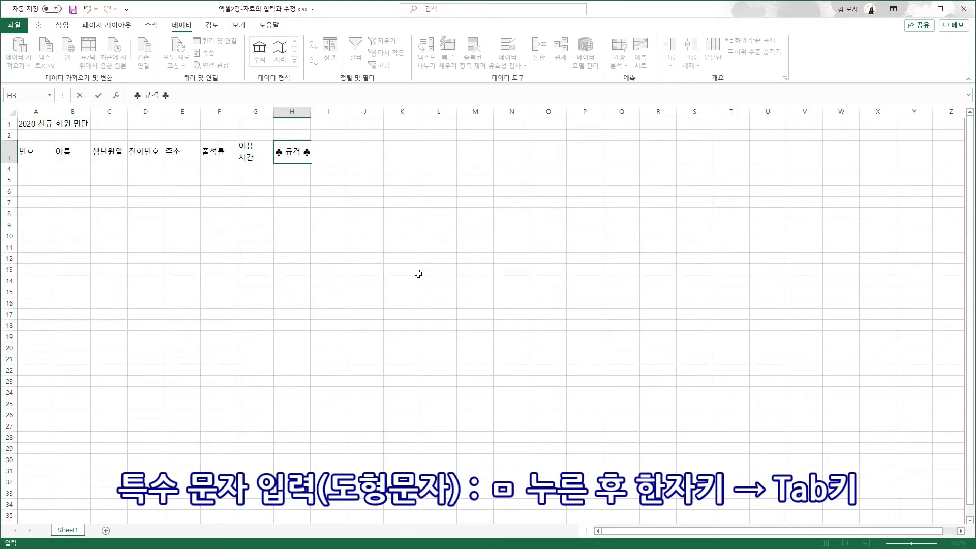
key("Return")
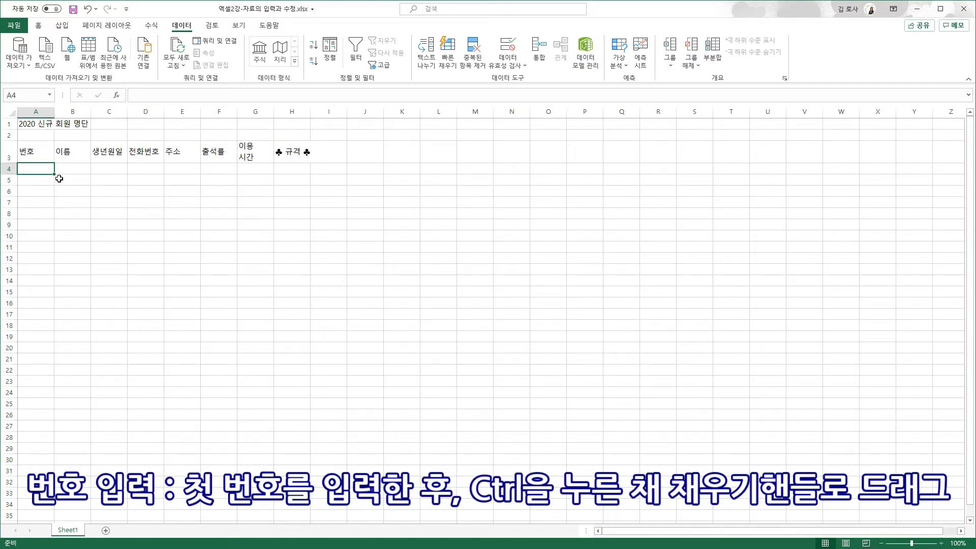
Number A4:A8 from 1 to 5 and enter five member names in B4:B8
type("1")
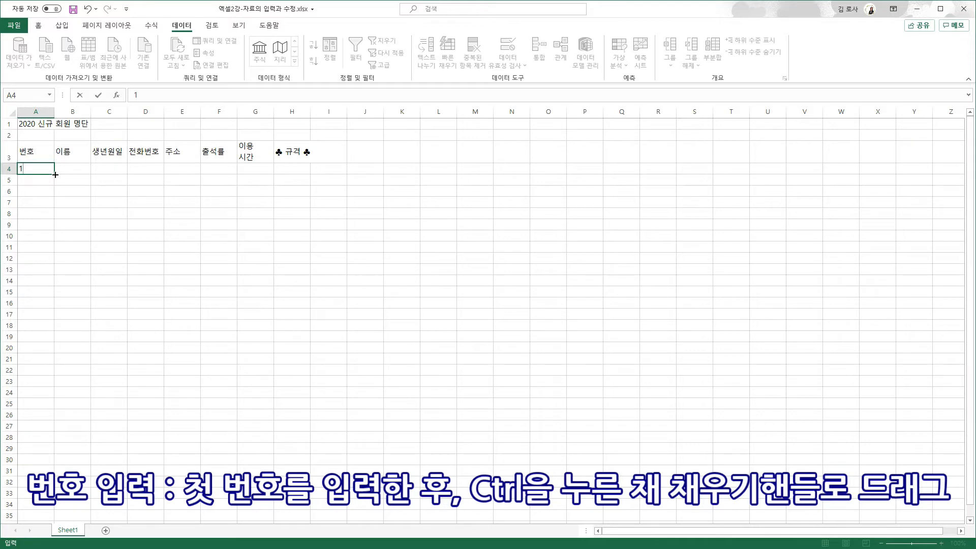
left_click_drag(55, 174, 53, 220)
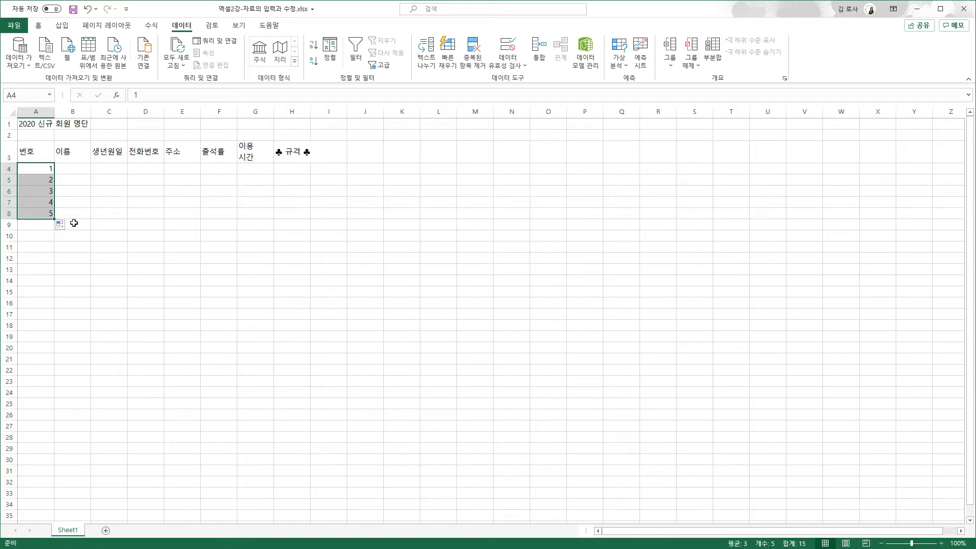
left_click(73, 172)
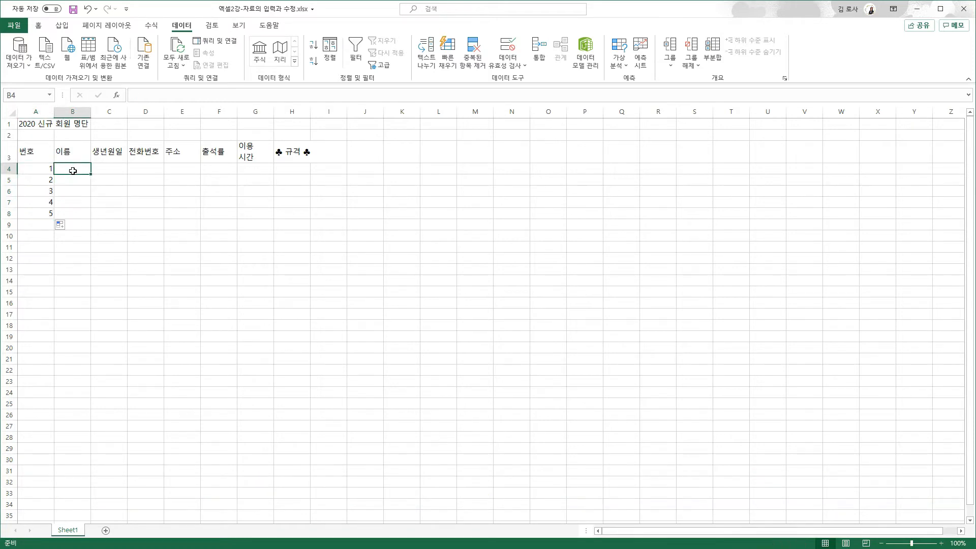
key("Return")
key("Return")
key("Return")
key("Return")
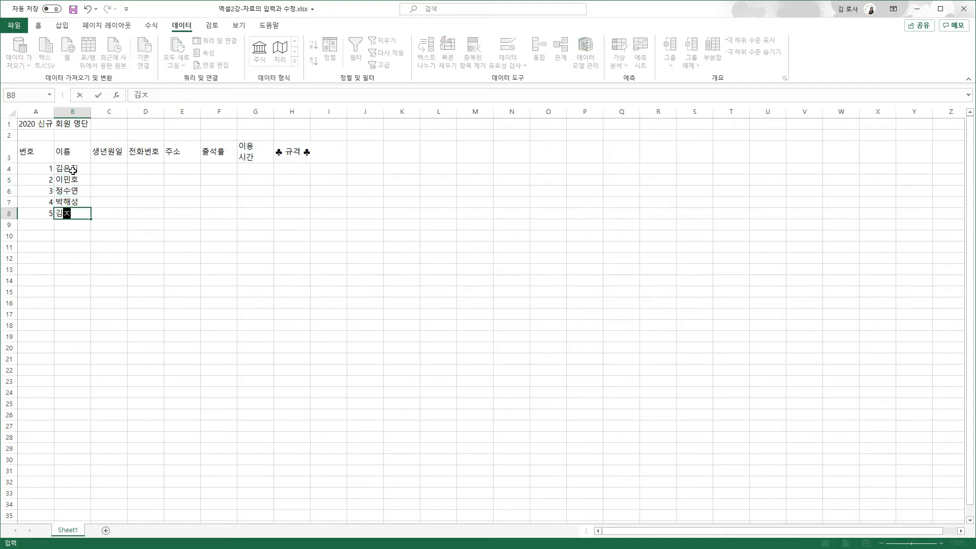
key("Return")
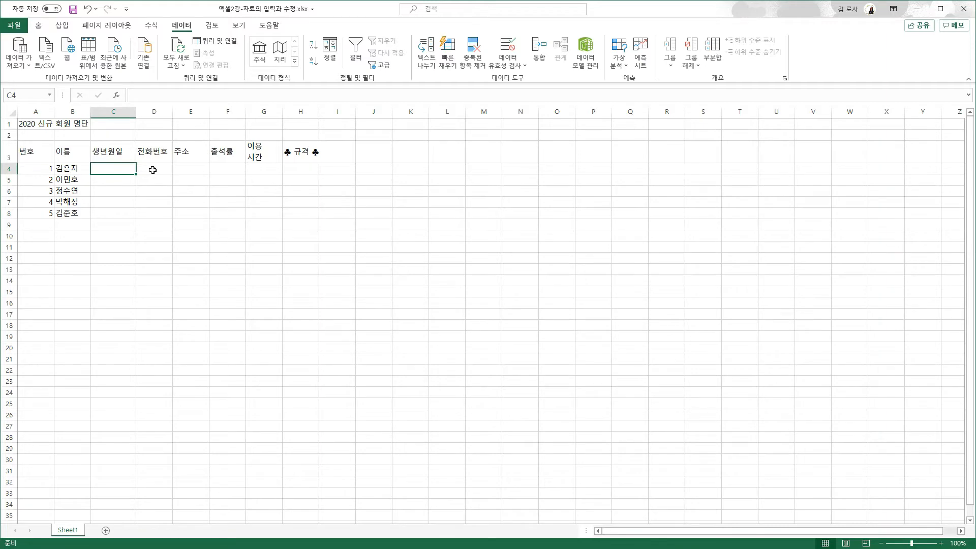
Enter birthdates 95-8-9, 20-5-9 and 30-5-6 in C4:C6
type("95-8-9")
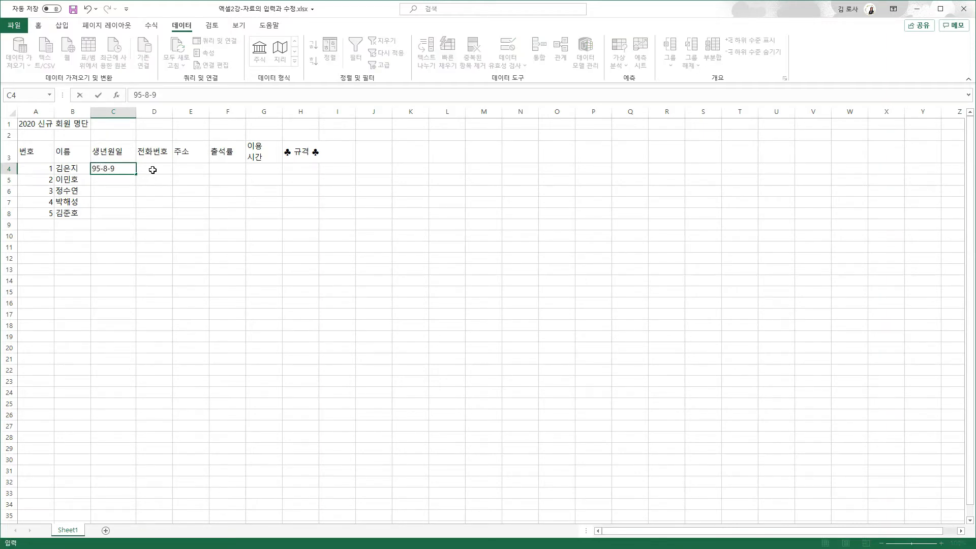
key("Return")
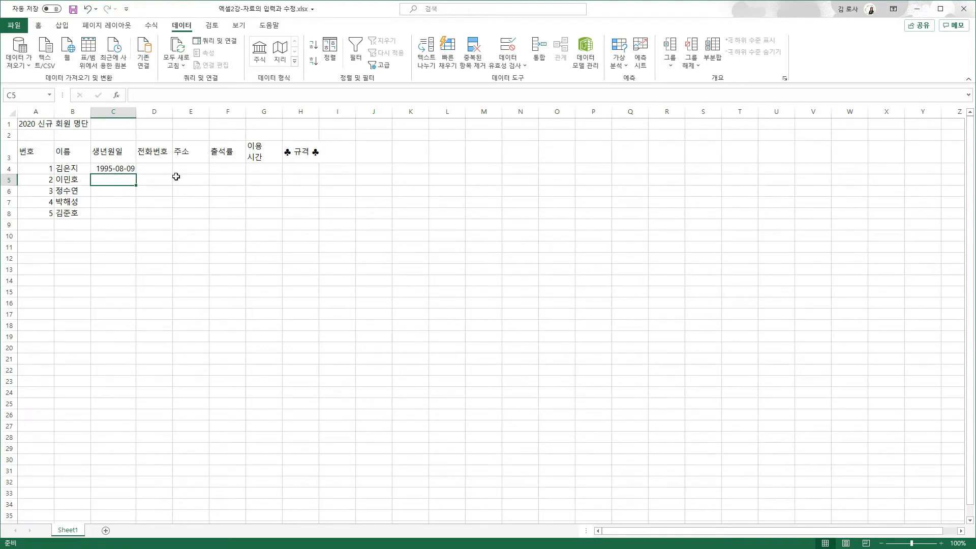
type("20-5-9")
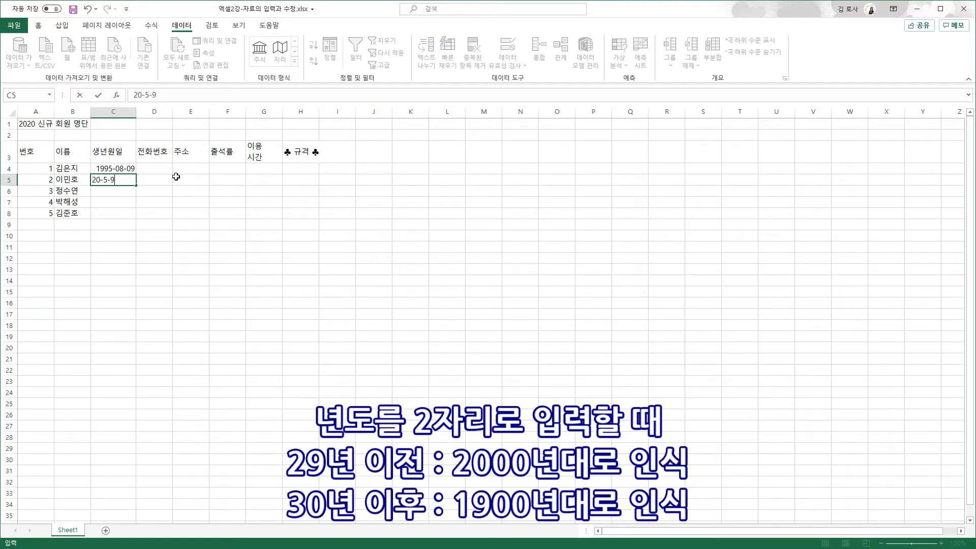
key("Return")
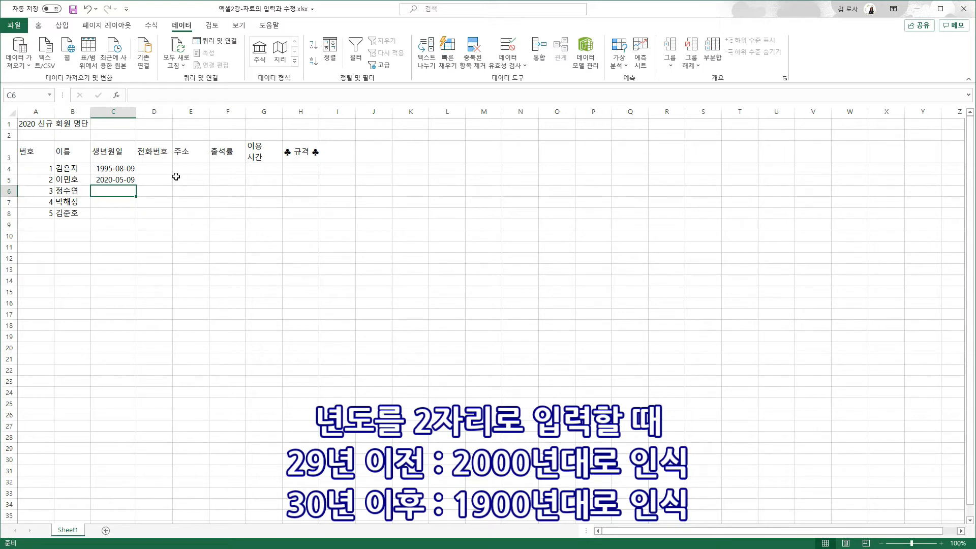
type("30-5-6")
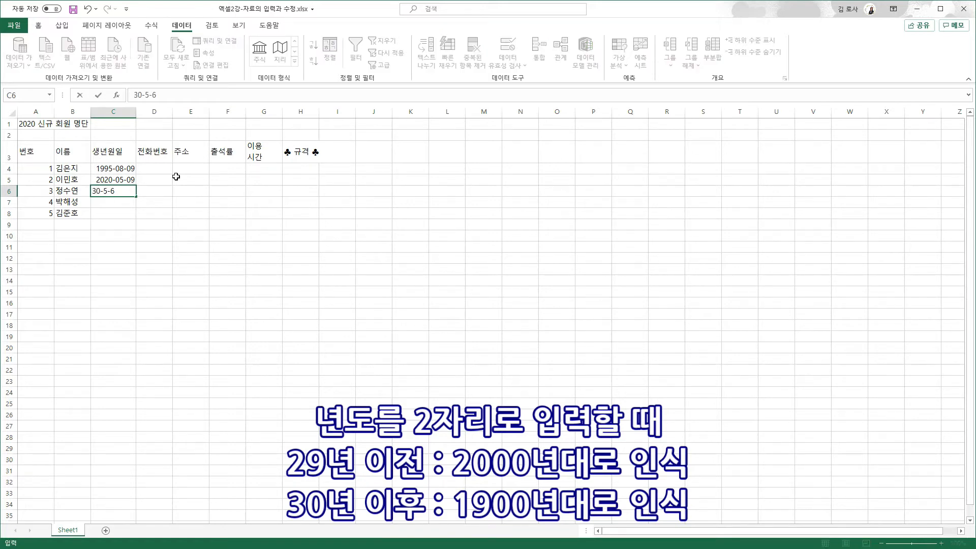
key("Return")
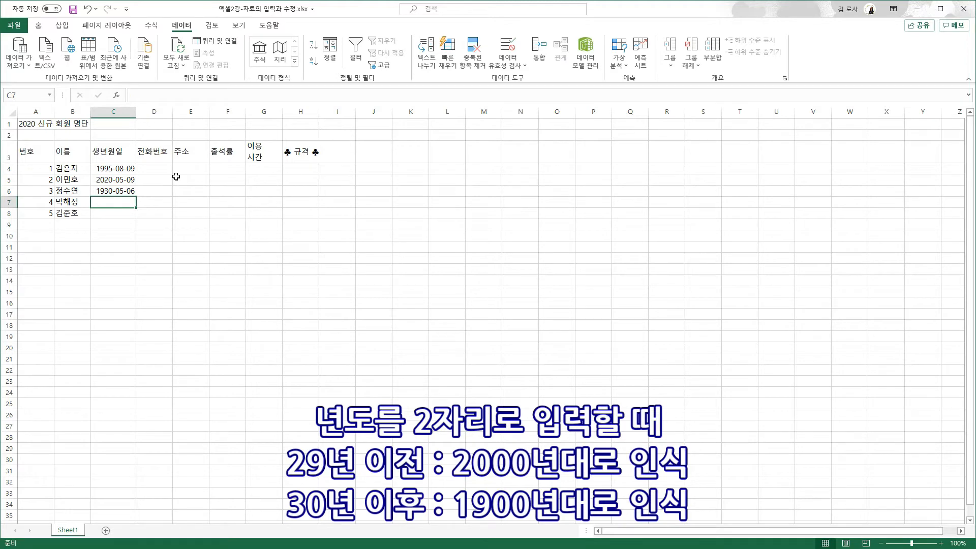
Enter 29-8-7 and 1919-5-6 in C7:C8, and 5-9 in C9
type("29-8-7")
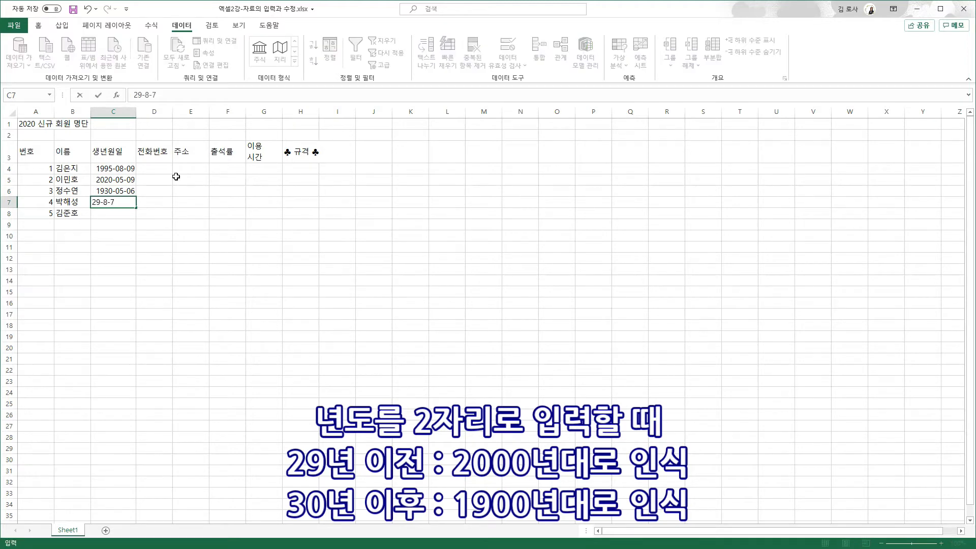
key("Return")
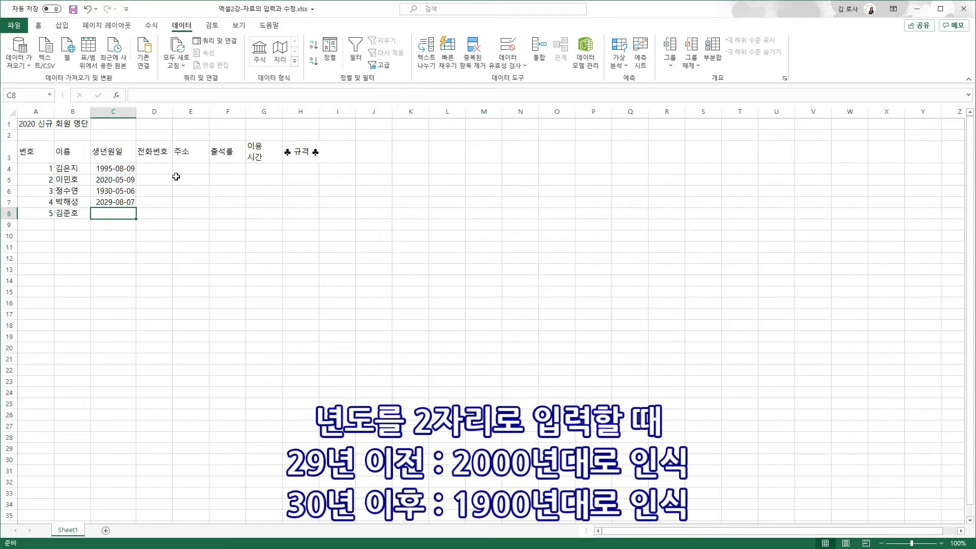
type("1")
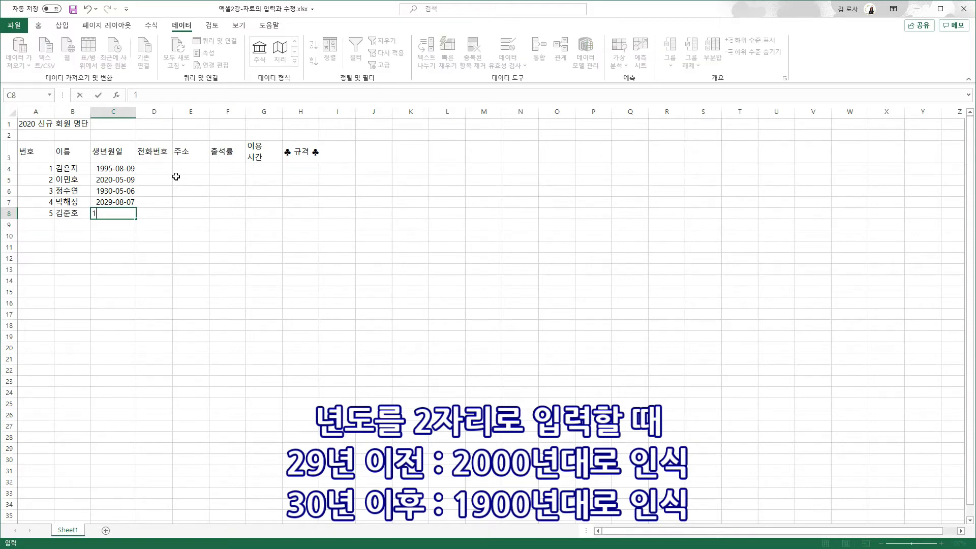
type("919-5-6")
key("Return")
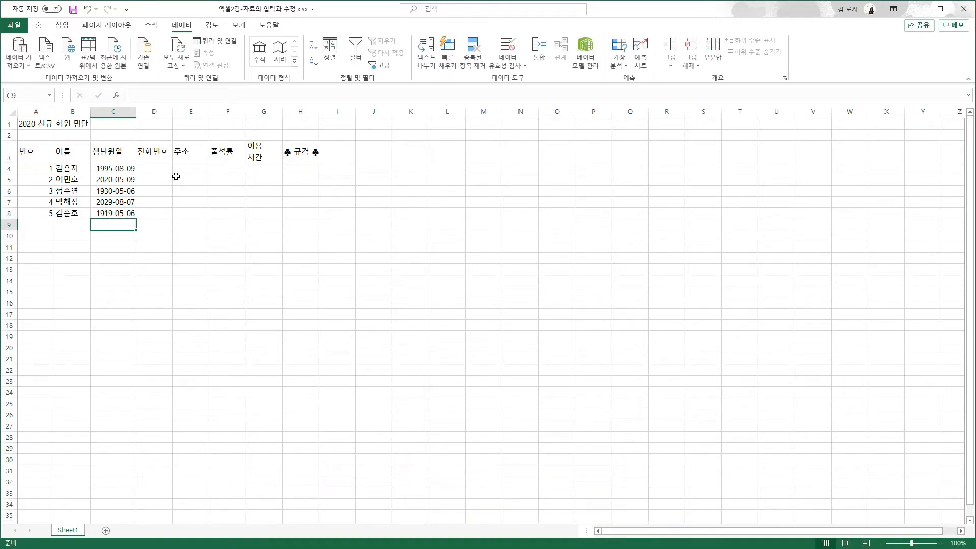
type("5-9")
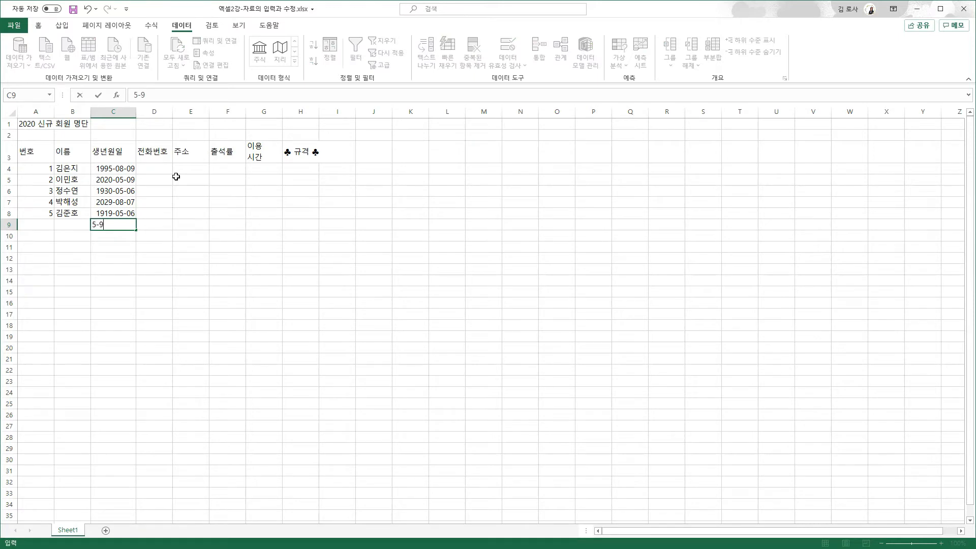
key("Return")
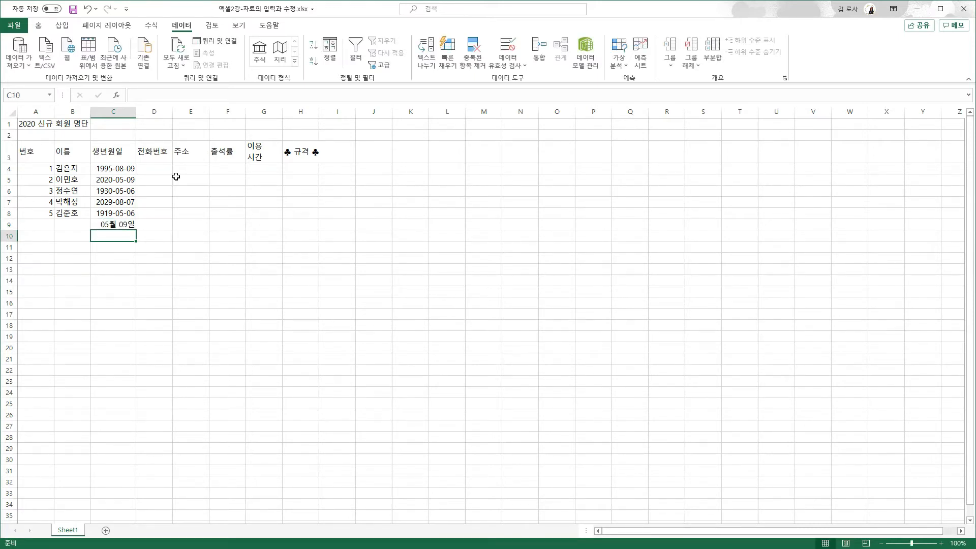
Apply the Short Date format to C9 so it displays 2020-05-09
left_click(118, 221)
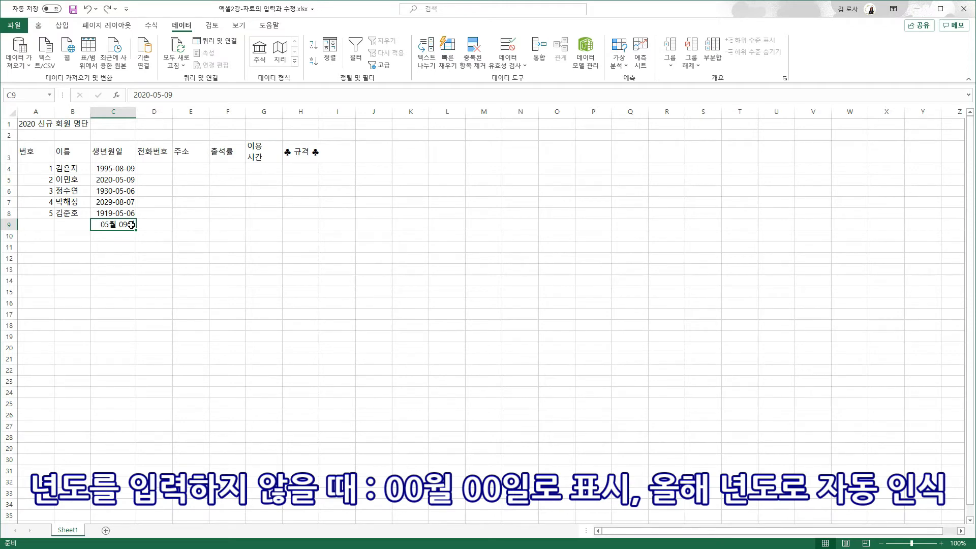
left_click(38, 25)
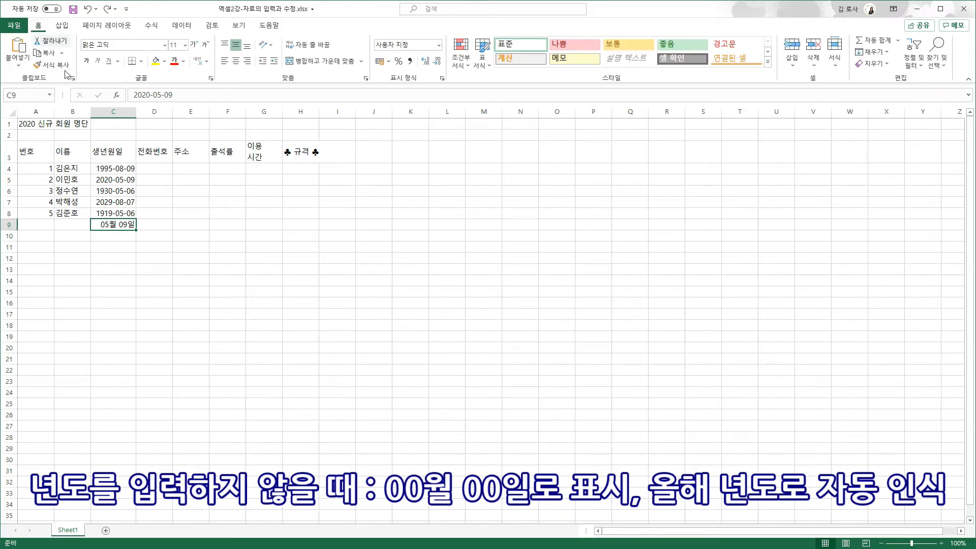
left_click(439, 46)
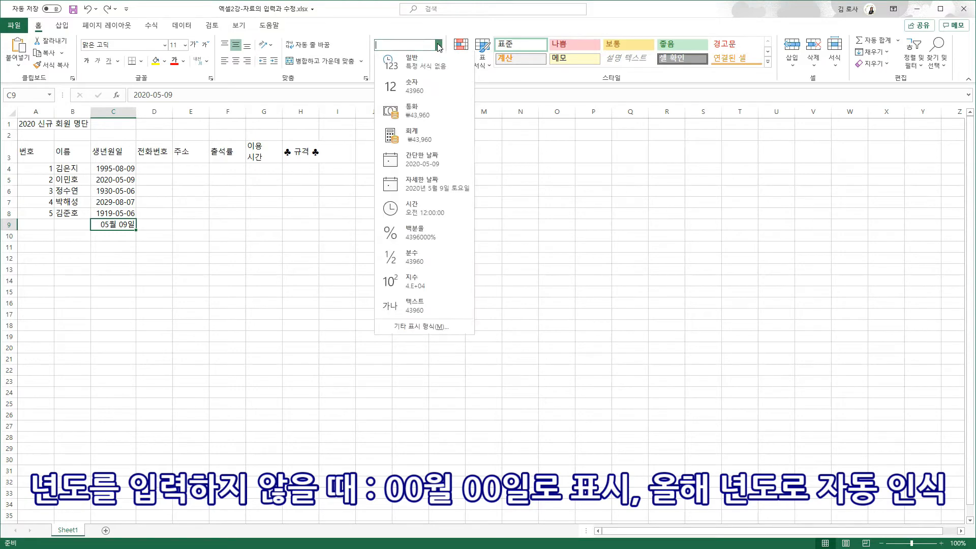
left_click(423, 161)
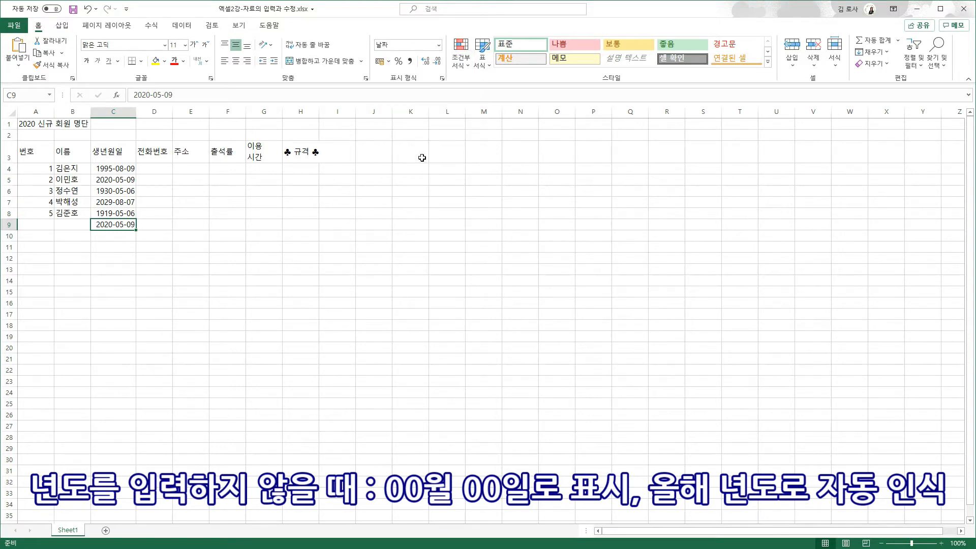
left_click(161, 167)
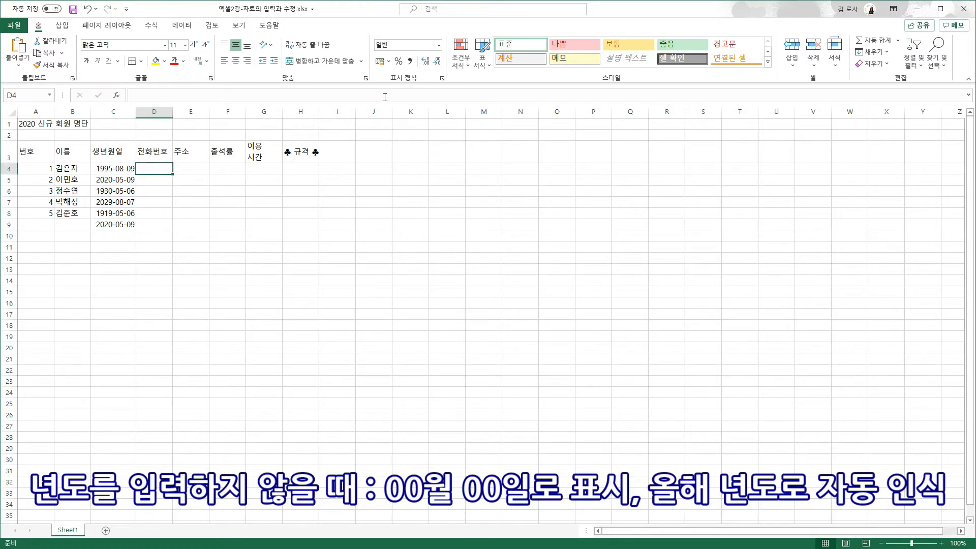
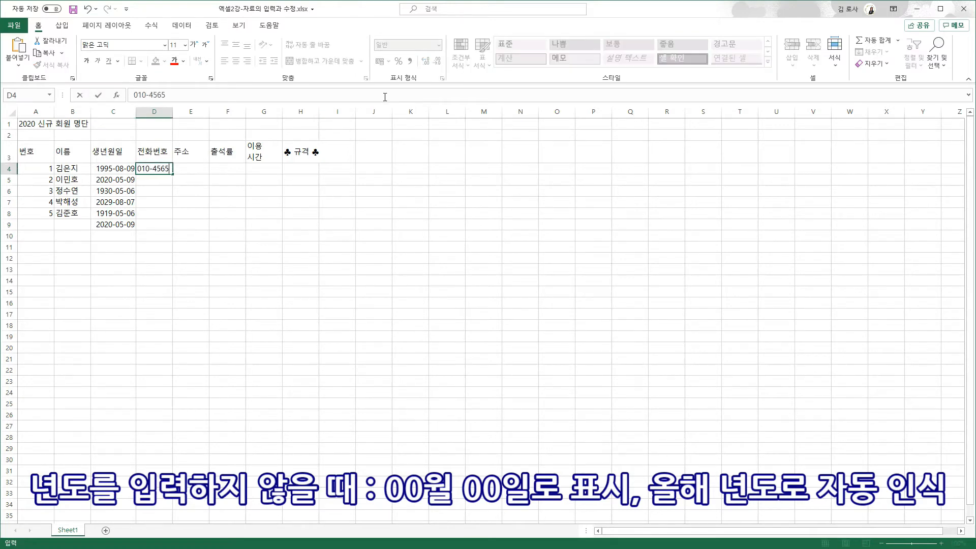
Enter a 010- mobile phone number for each of the six rows in D4:D9
key("Return")
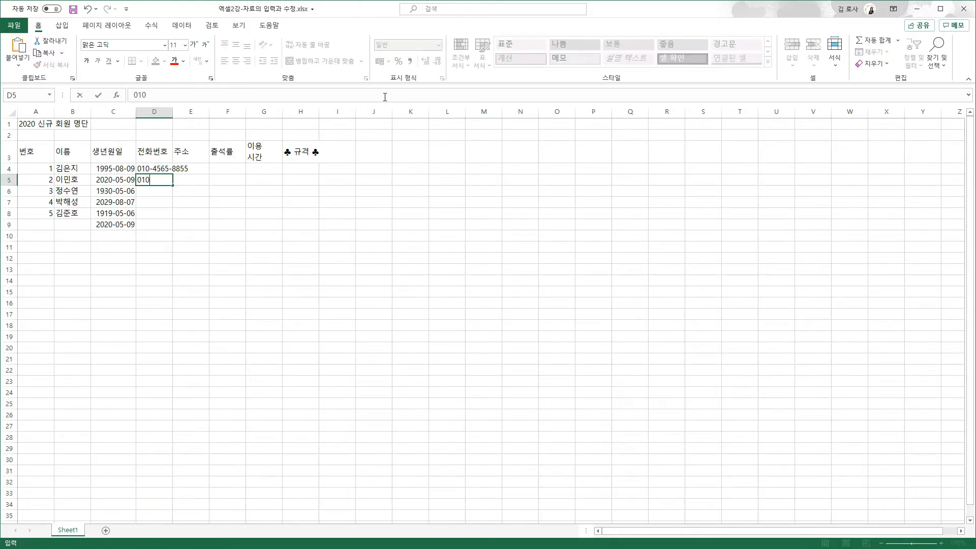
key("Return")
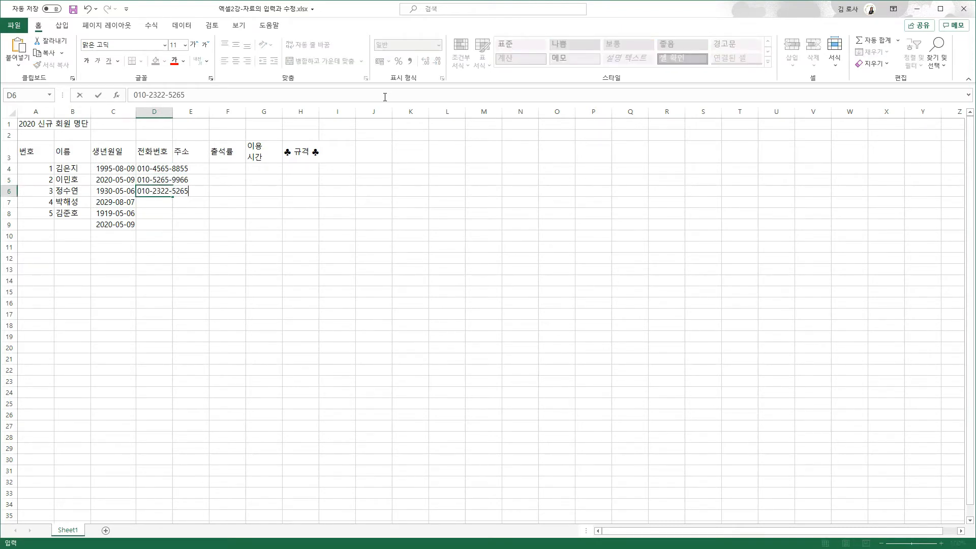
key("Return")
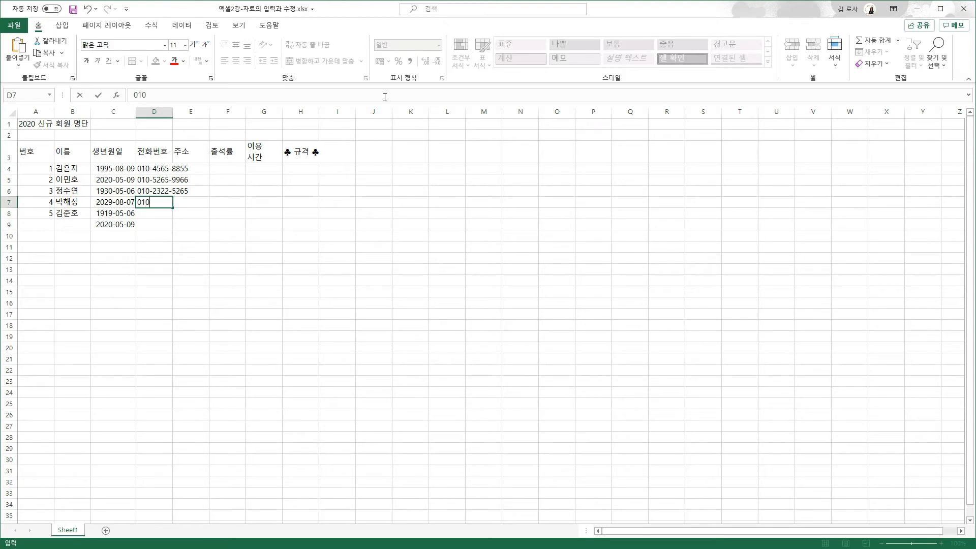
key("Return")
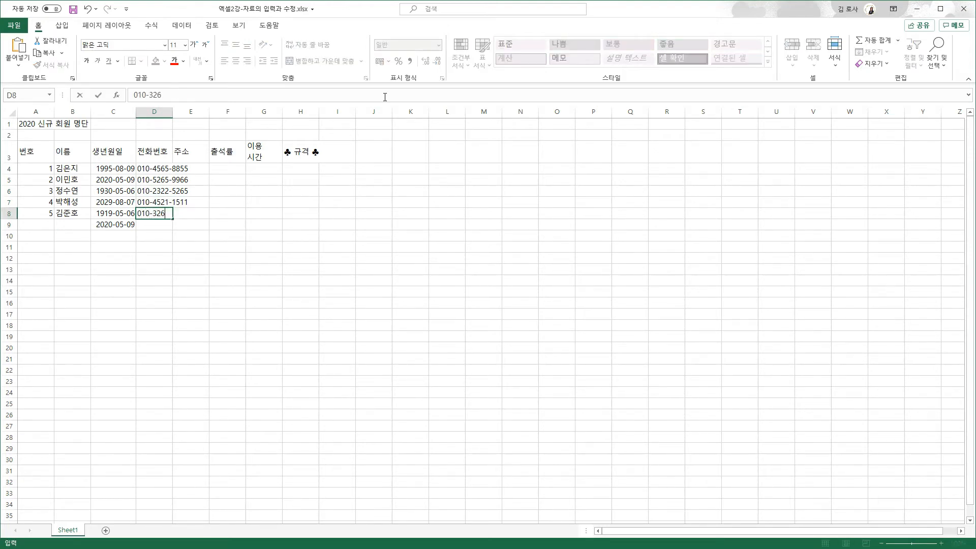
key("Return")
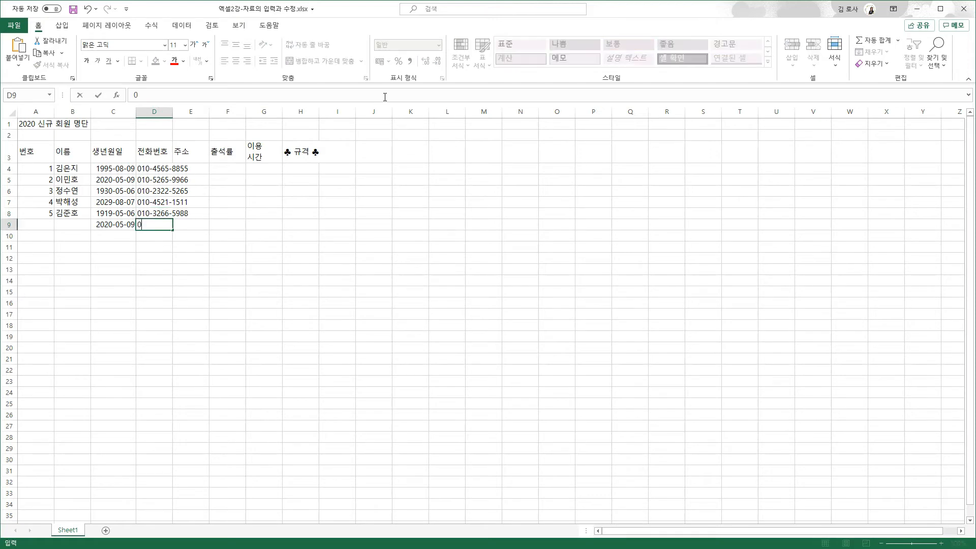
key("Return")
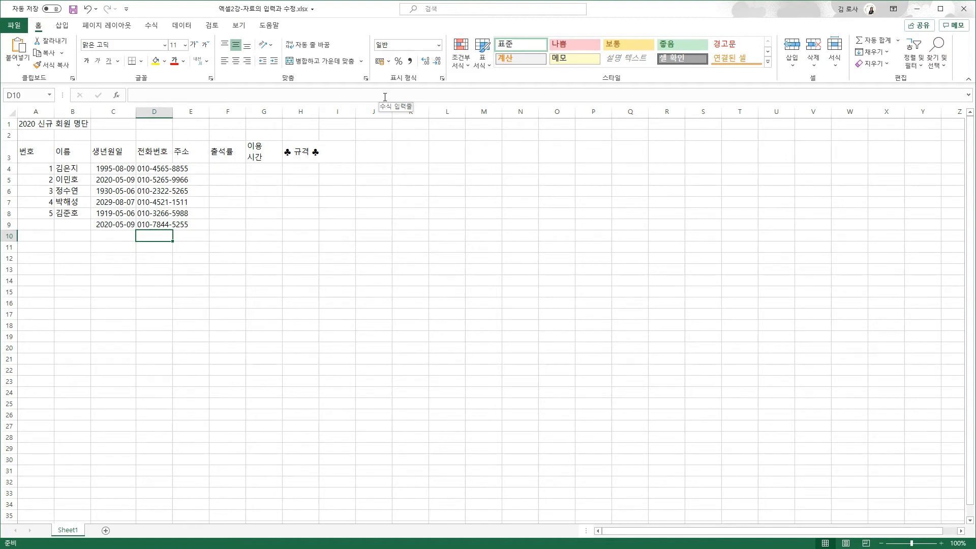
Enter 서울 and 인천 in E4:E5 and autofit column D to the phone numbers
left_click(194, 169)
type("서울")
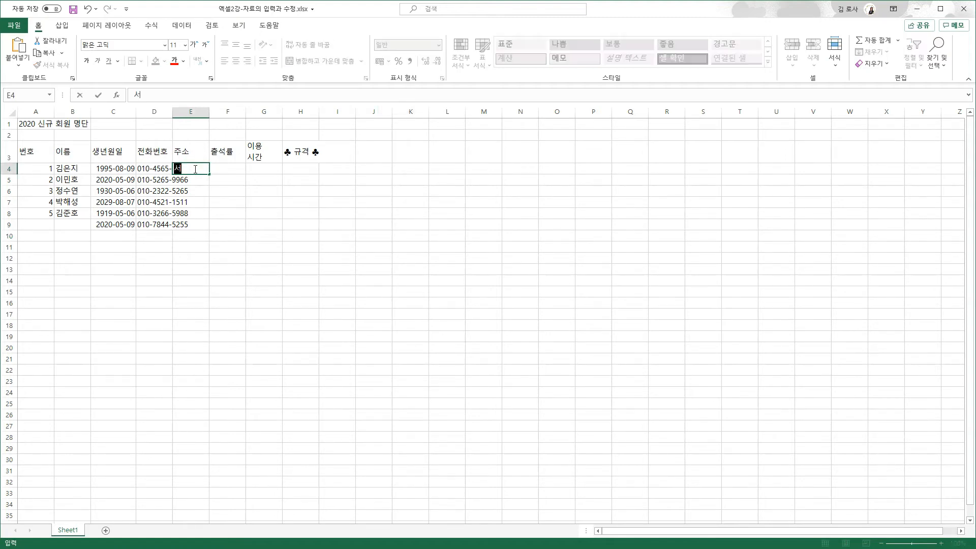
key("Return")
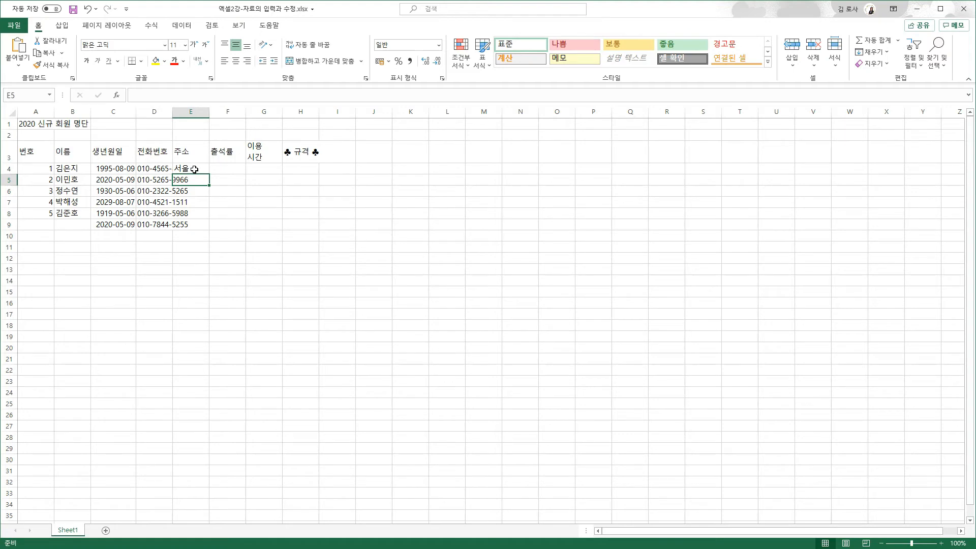
double_click(173, 112)
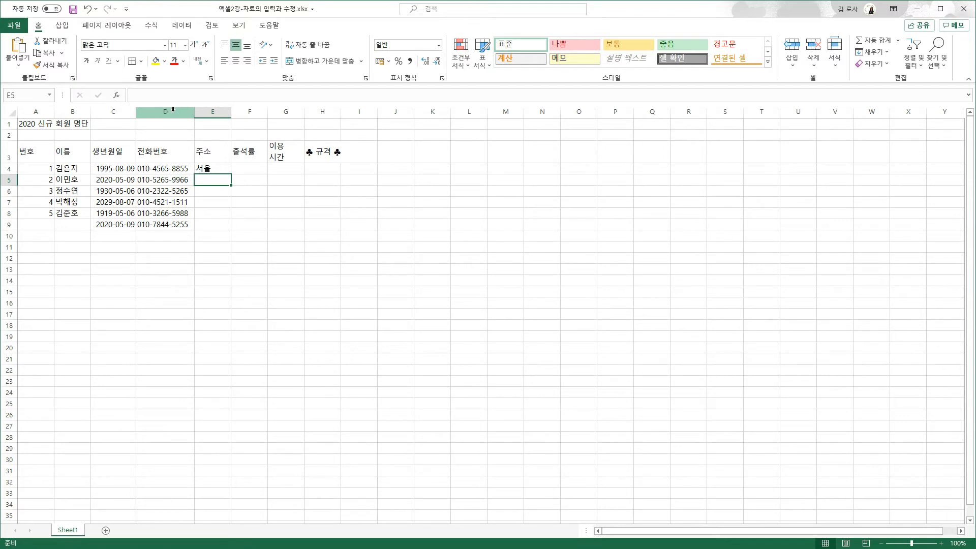
type("인천")
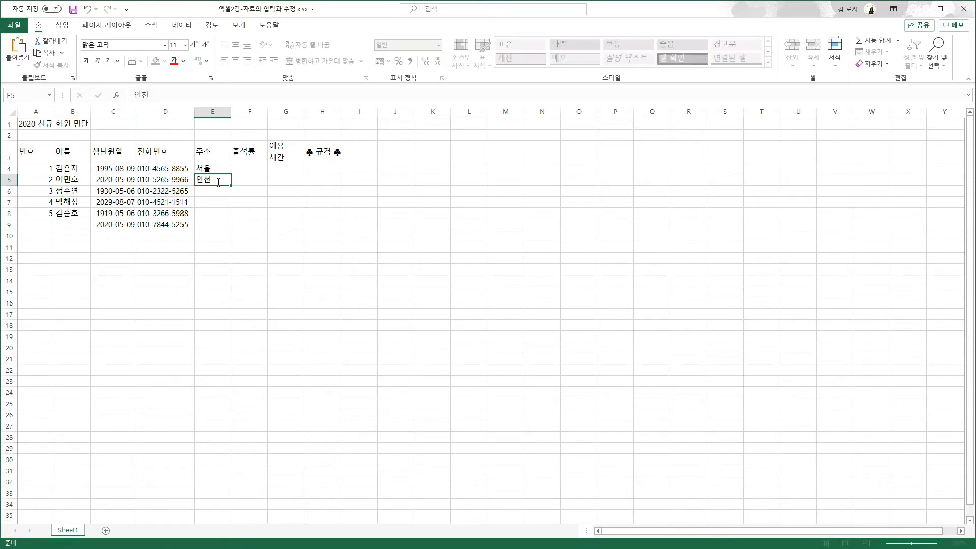
key("Return")
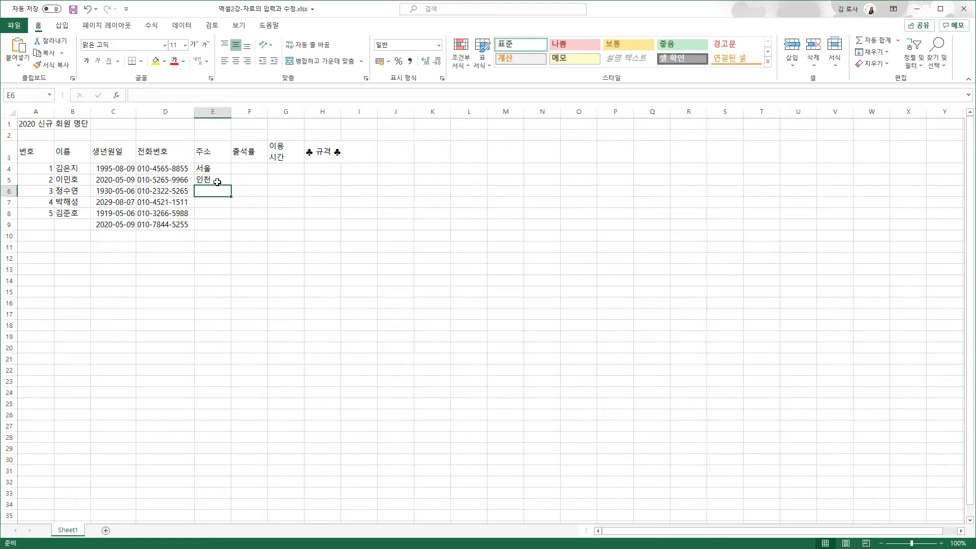
Fill E6:E9 with 서울 (via AutoComplete), 서산, 인천, and just 인, rejecting AutoComplete
type("서울")
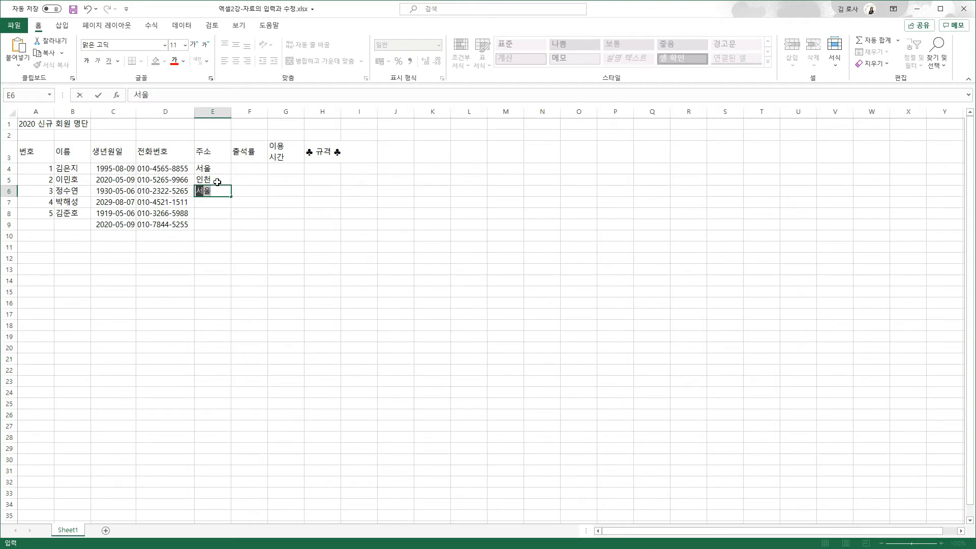
key("Return")
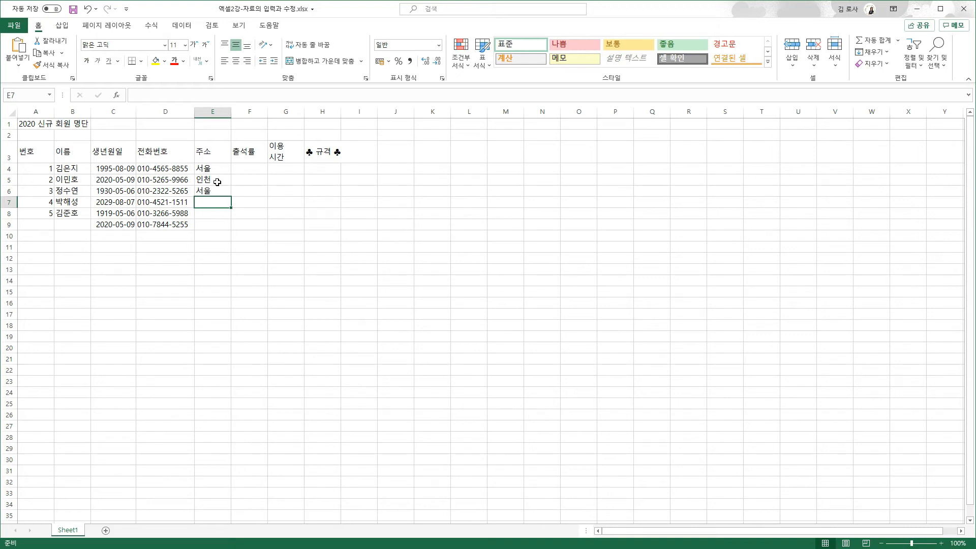
type("서산")
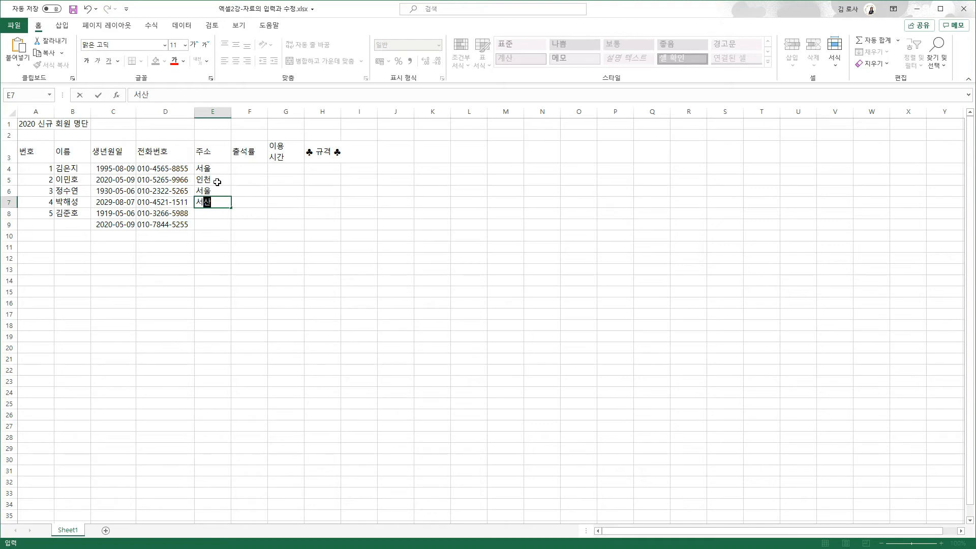
key("Return")
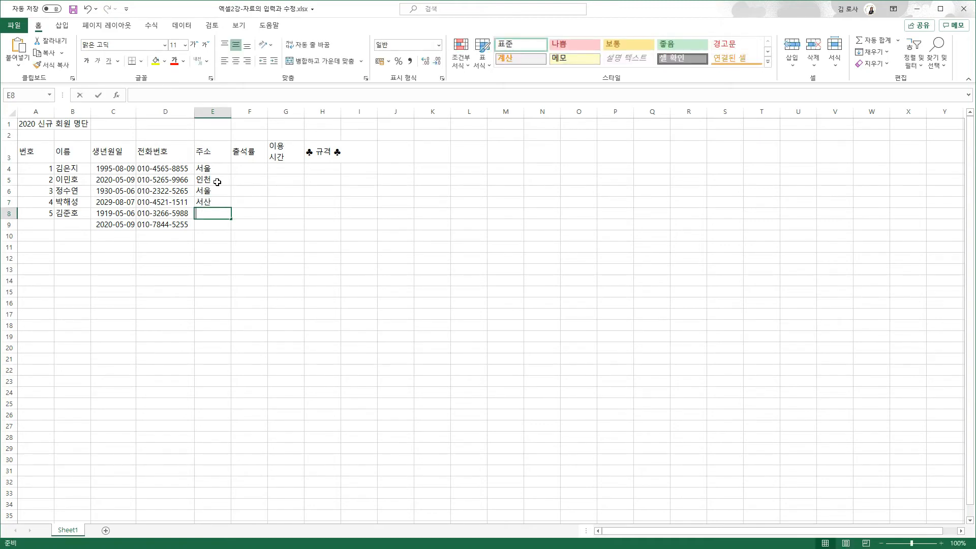
type("인천")
key("Return")
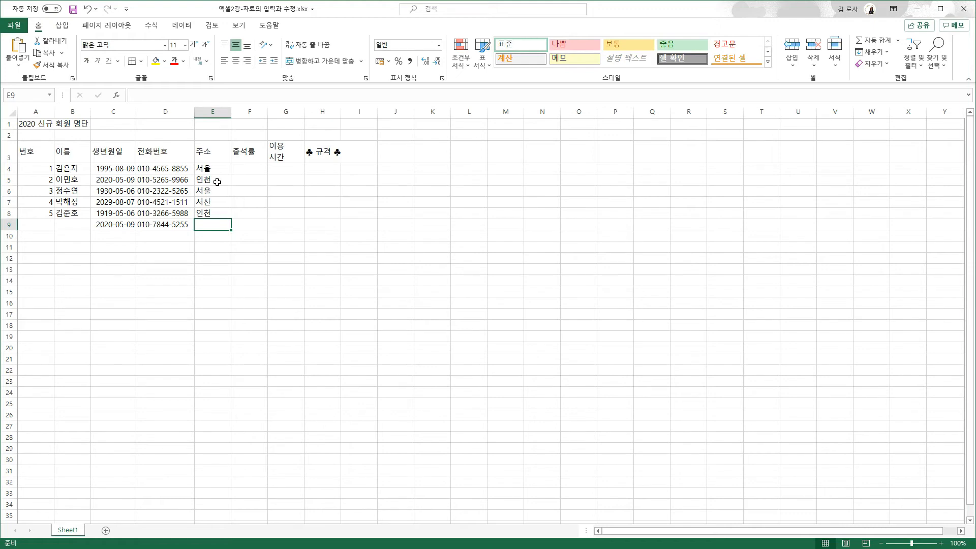
type("인천")
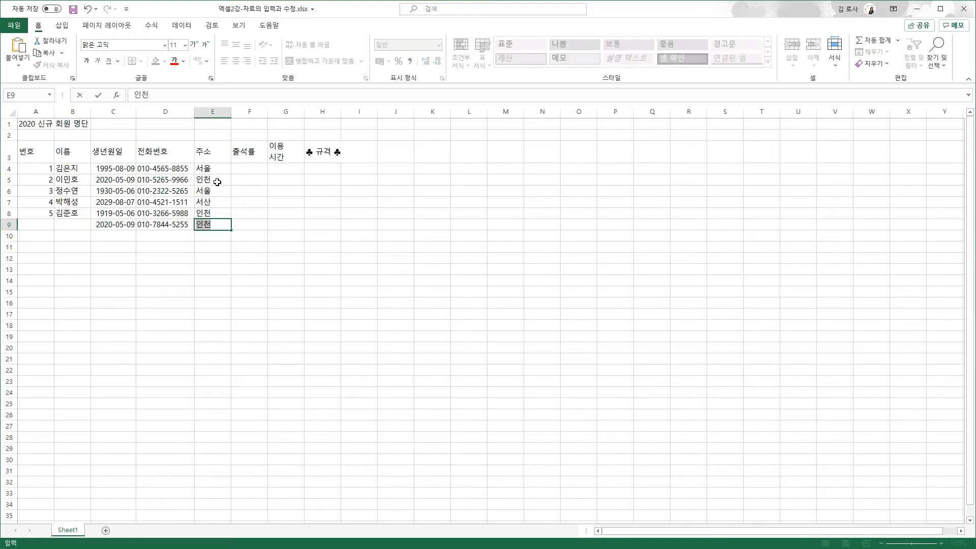
key("Delete")
key("Return")
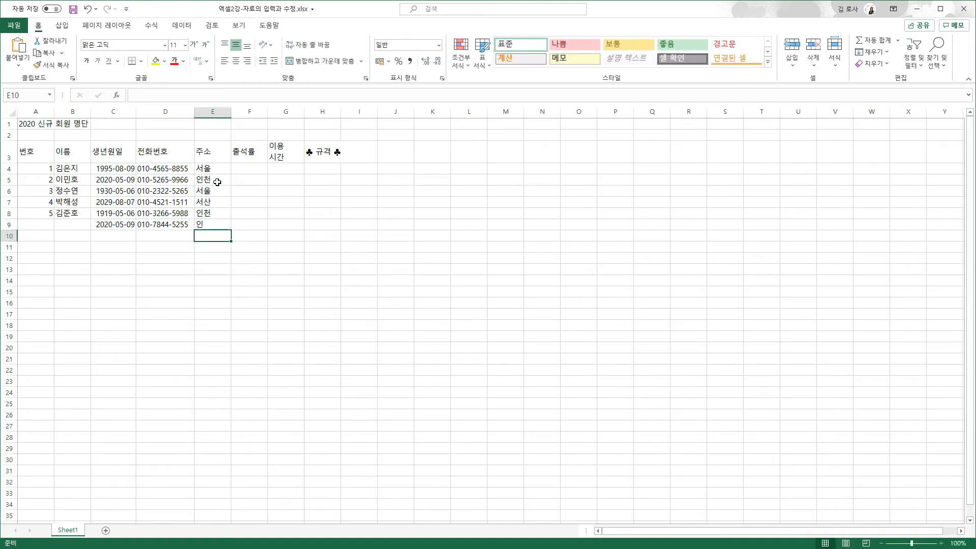
Enter 50% in F4 and give F5:F9 Percent Style formatting
left_click(250, 164)
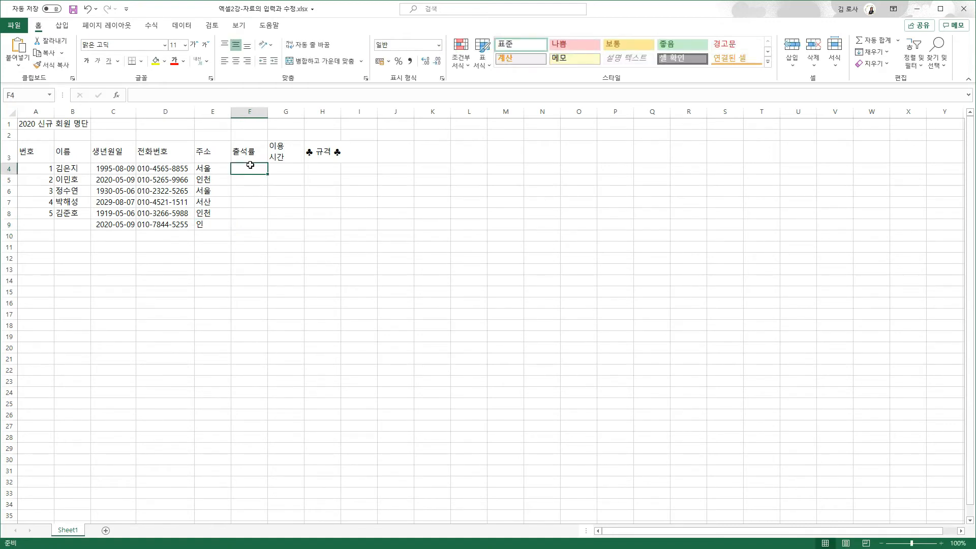
type("50")
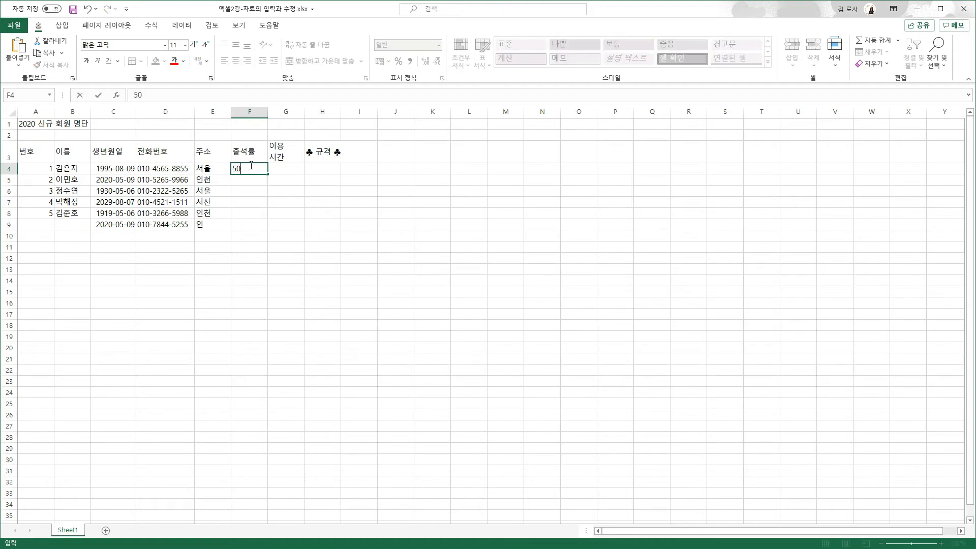
type("%")
key("Return")
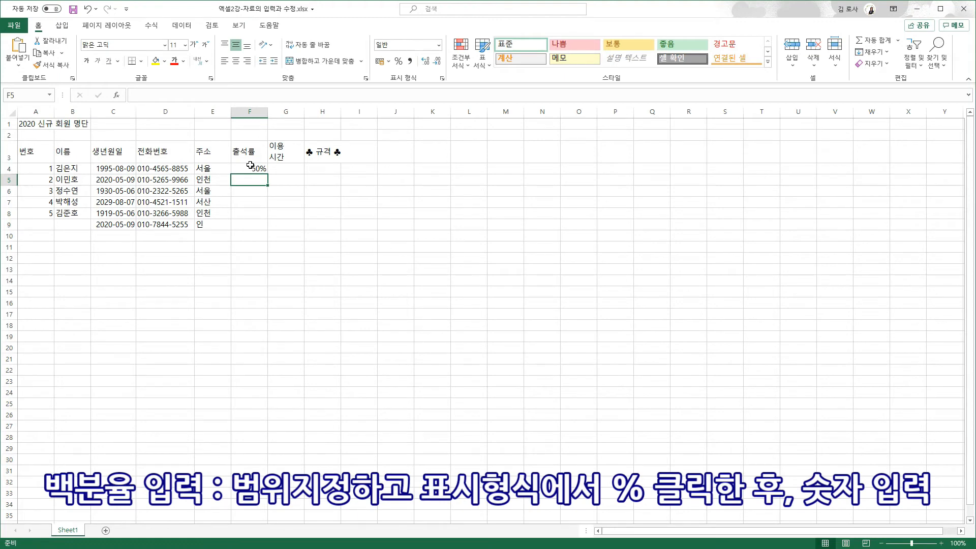
left_click_drag(256, 180, 259, 223)
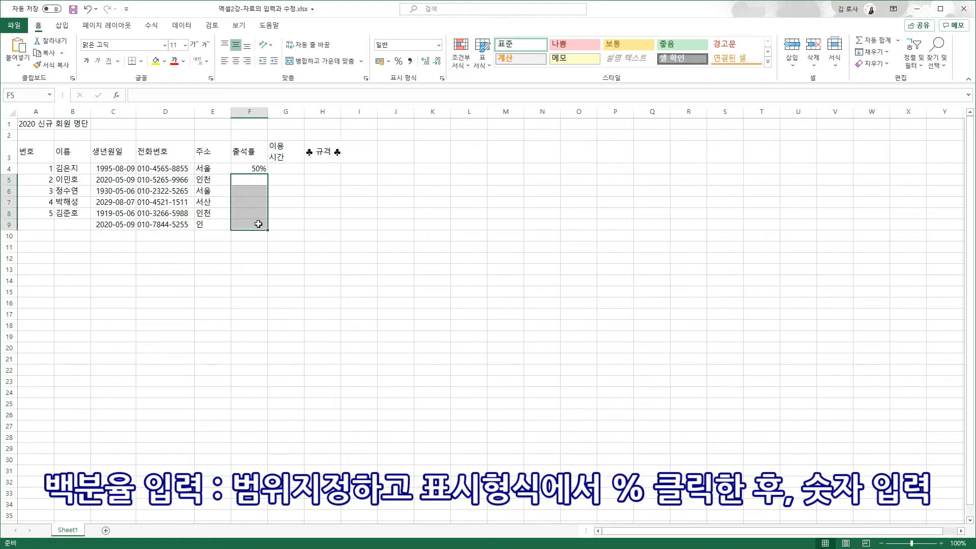
left_click(399, 62)
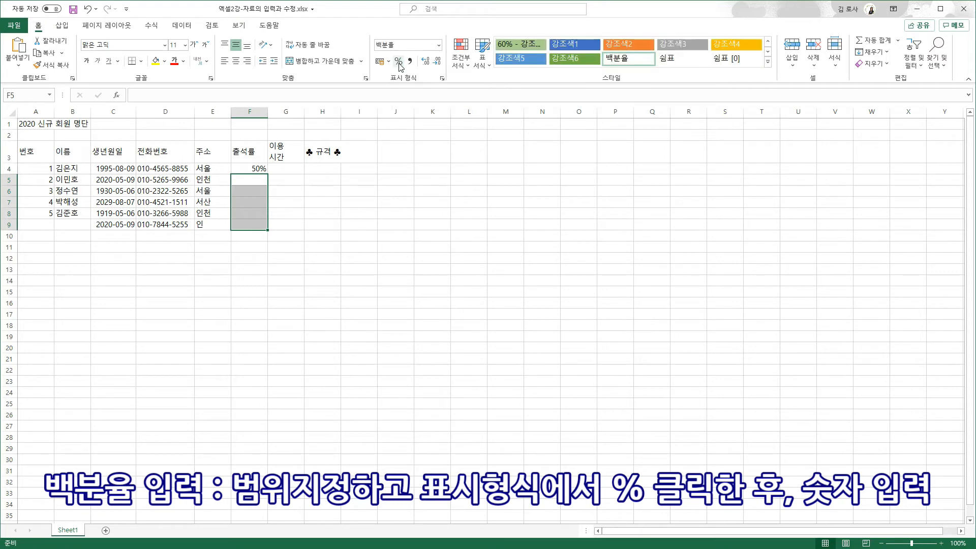
Enter attendance rates 30, 65, 85, 90 and 75 in F5:F9
type("30")
key("Return")
type("65")
key("Return")
type("85")
key("Return")
type("90")
key("Return")
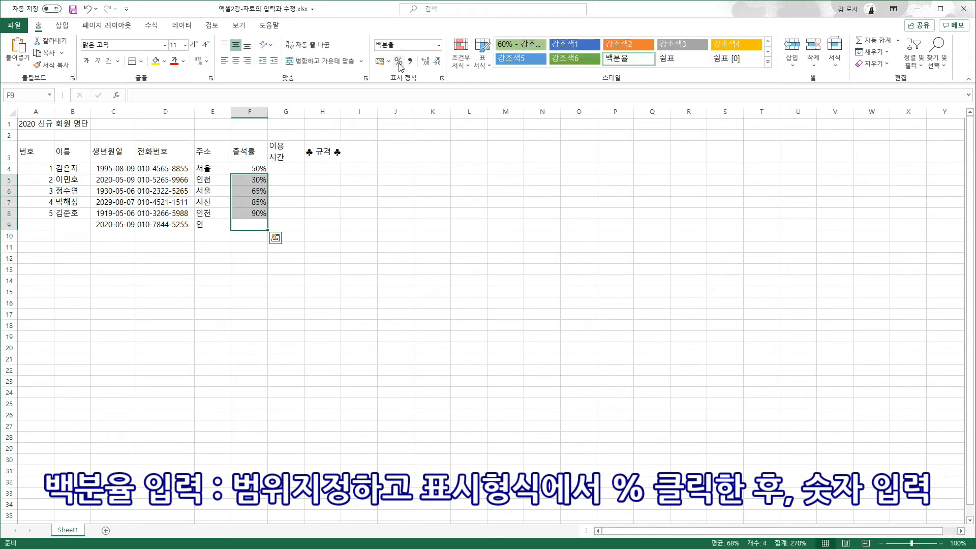
type("75")
key("Return")
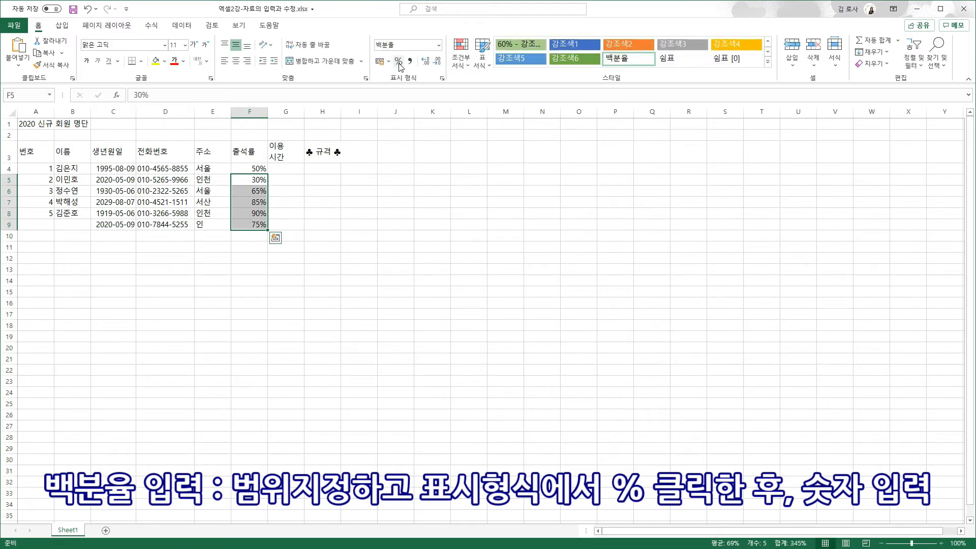
left_click(406, 181)
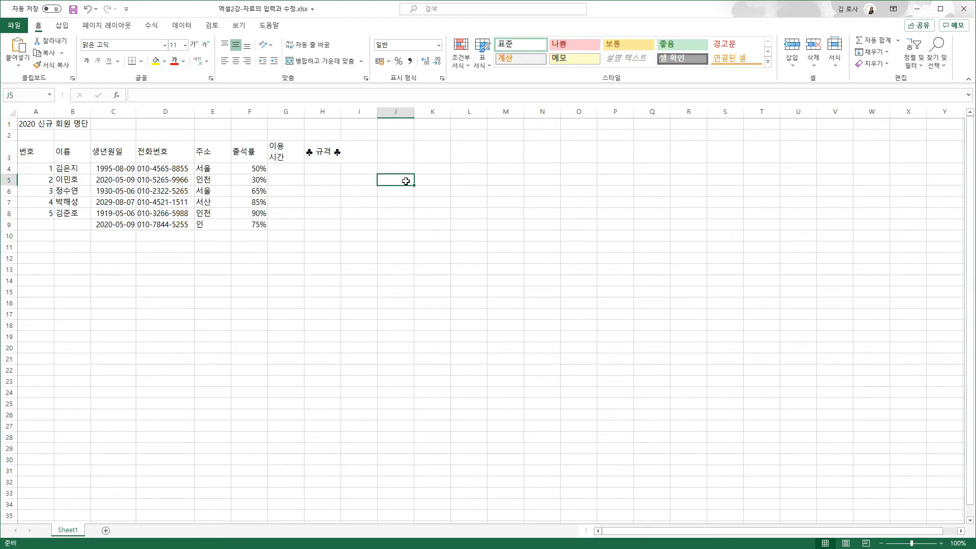
Enter test values 50, 0.5 and 0.08 in J5:J7
type("0")
key("Return")
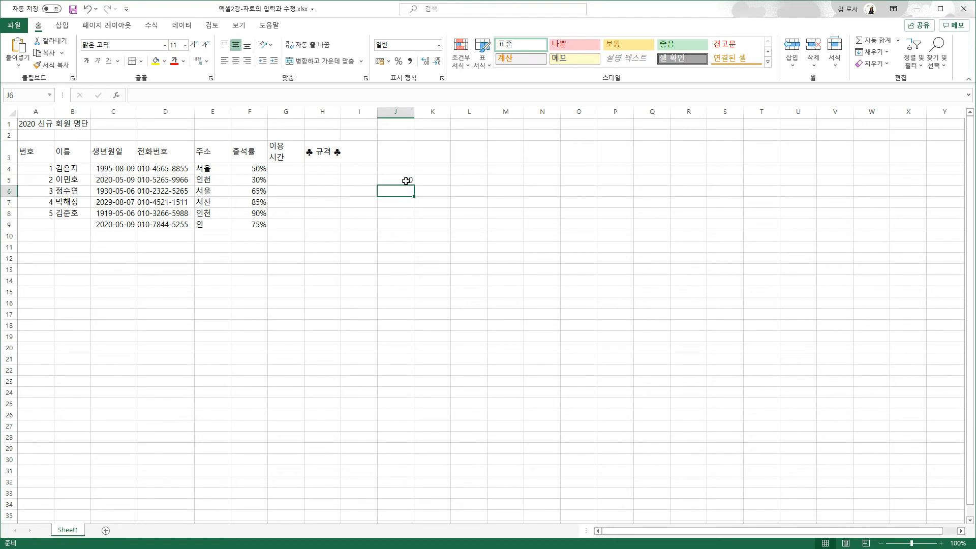
type("0.5")
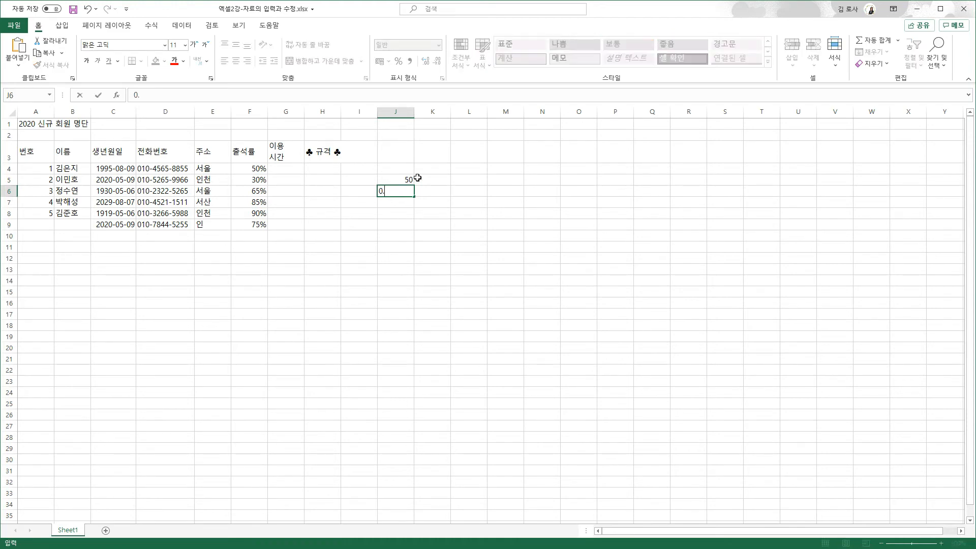
key("Return")
type("0.08")
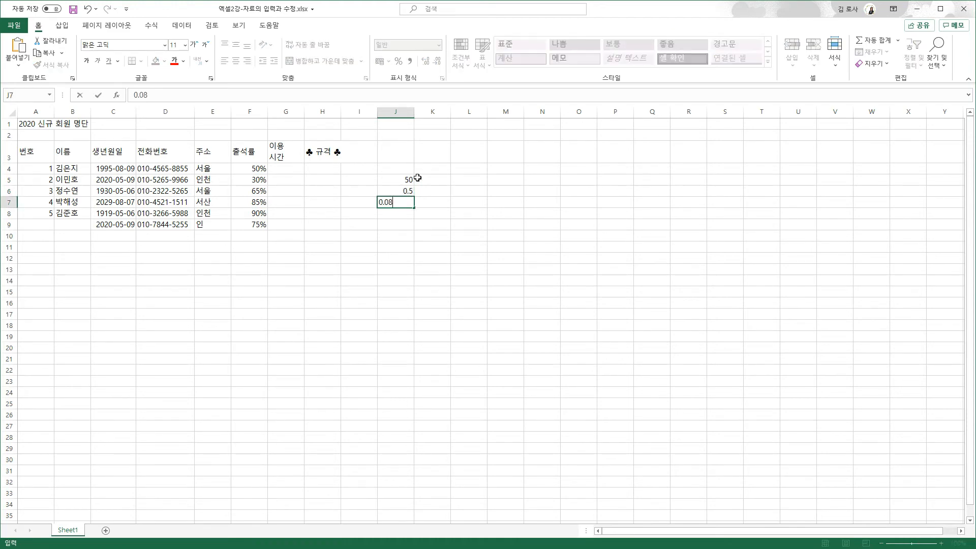
key("Return")
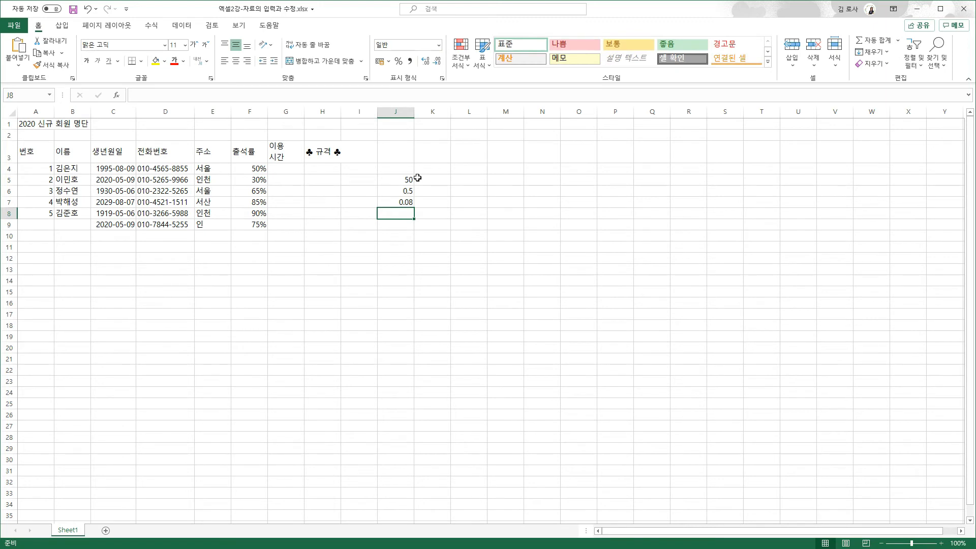
Apply Percent Style to J5:J7 so they show 5000%, 50% and 8%
left_click_drag(394, 180, 394, 200)
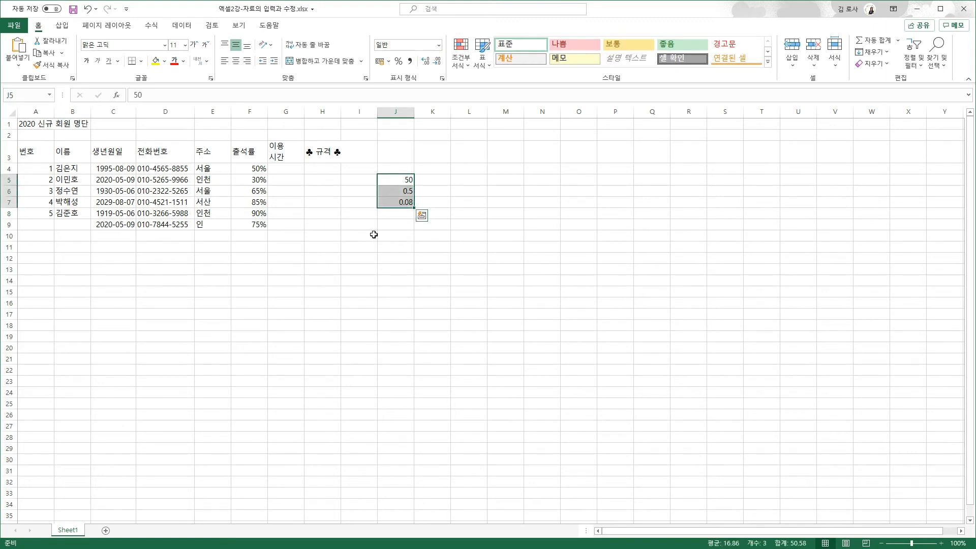
left_click(399, 61)
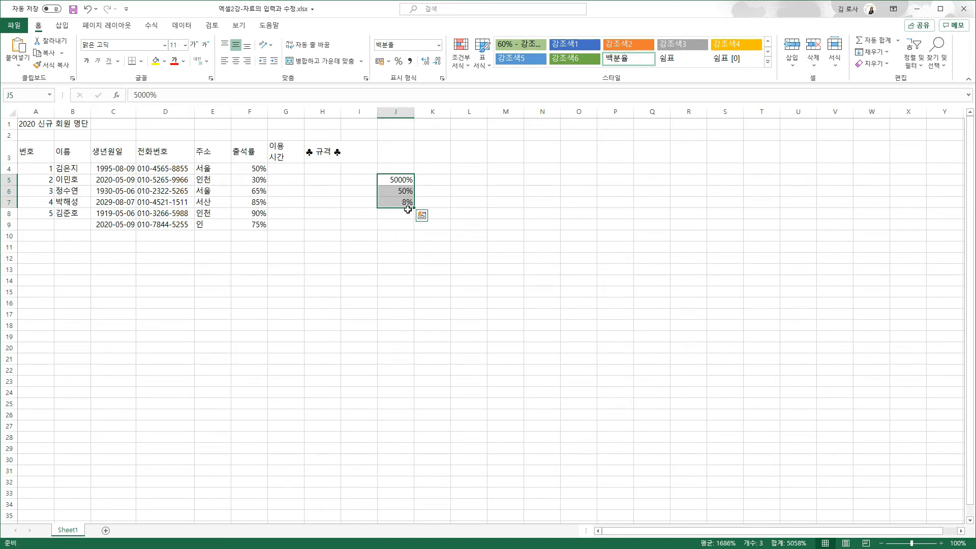
left_click(386, 179)
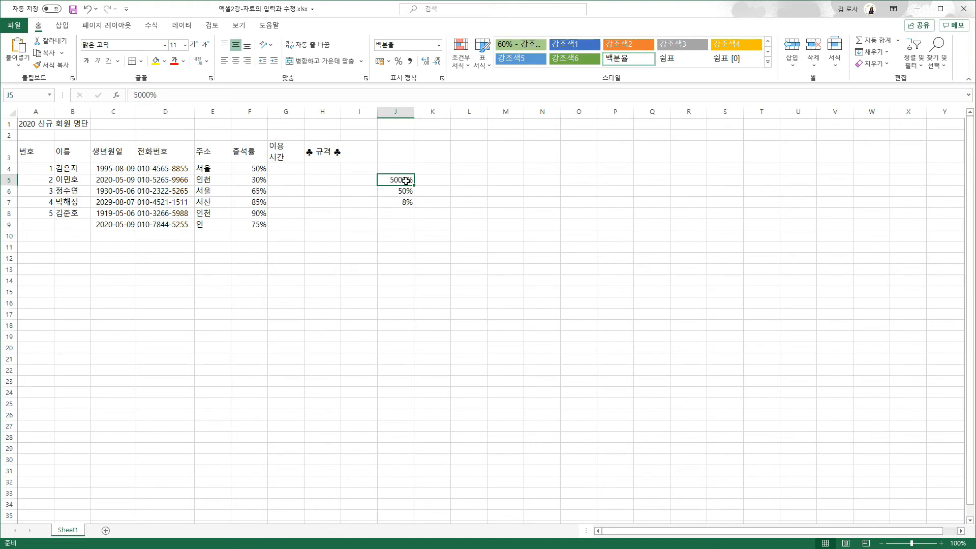
left_click(287, 171)
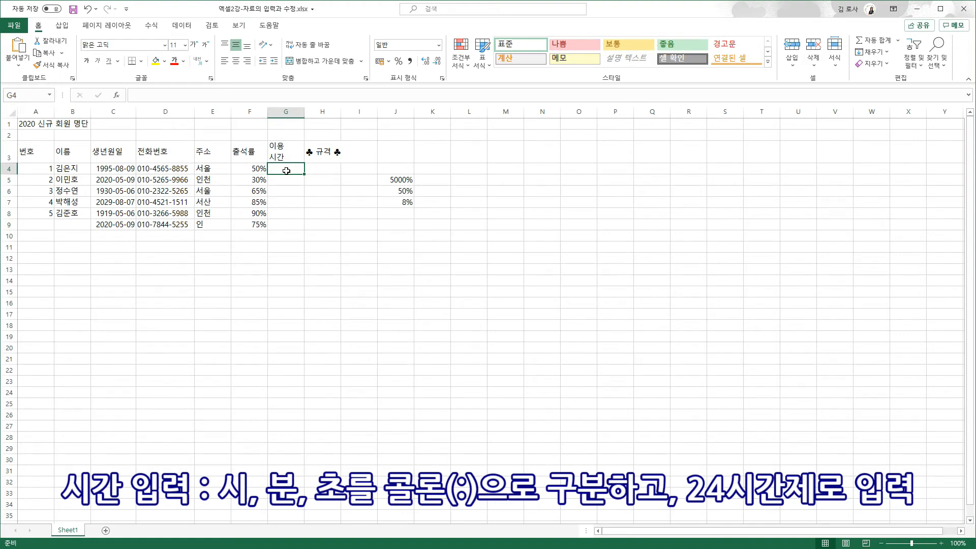
Enter the usage times 10:00, 14:00 and 15:32:02 in G4, G5 and G6
type("10:00")
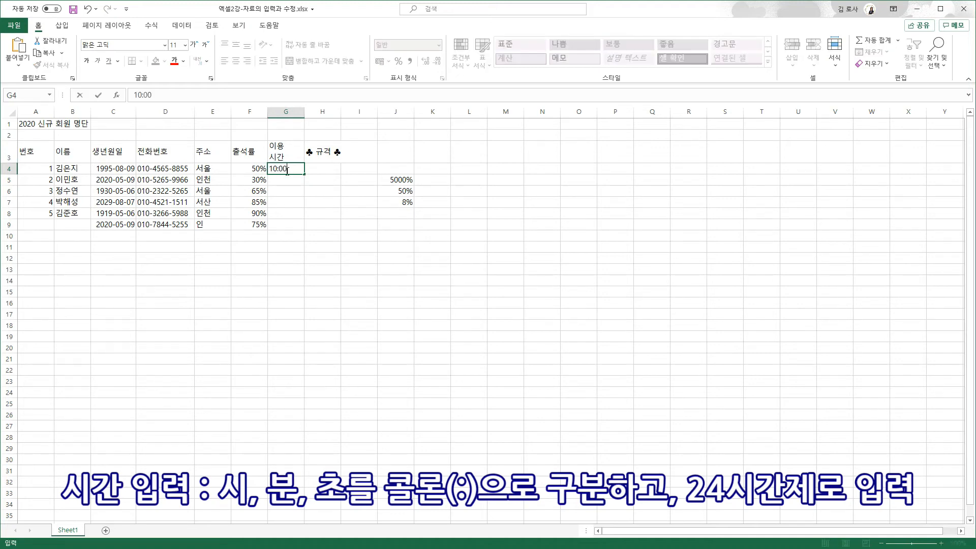
key("Return")
type("14:00")
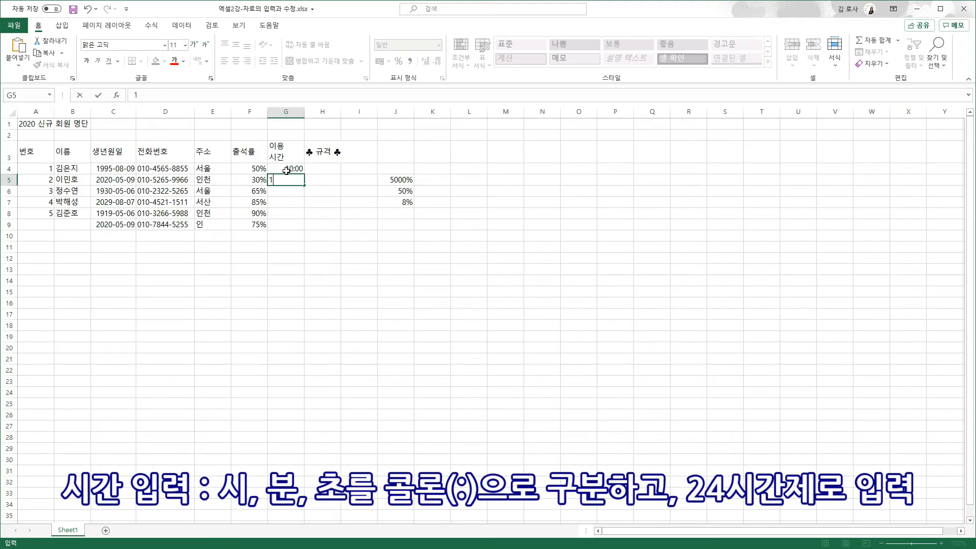
key("Return")
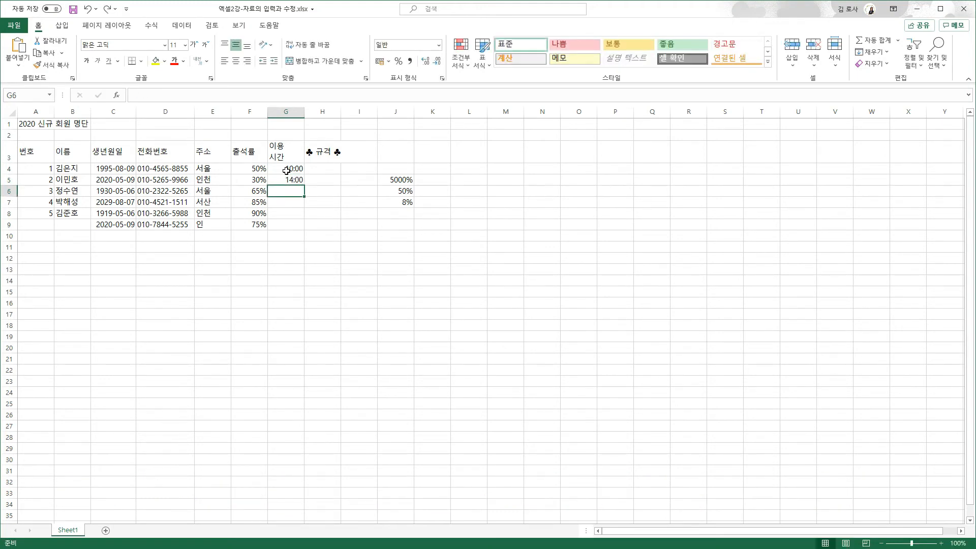
type("15:32:02")
key("Return")
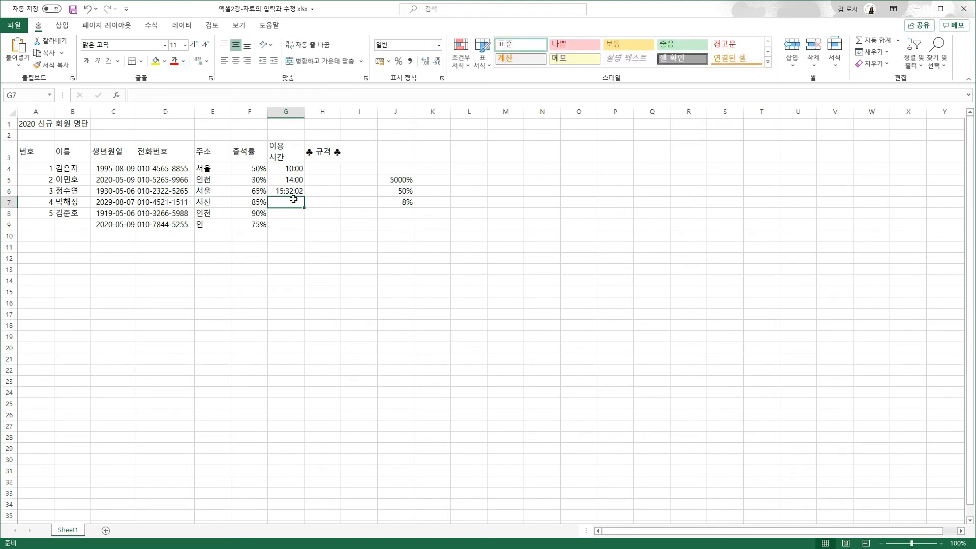
left_click(291, 166)
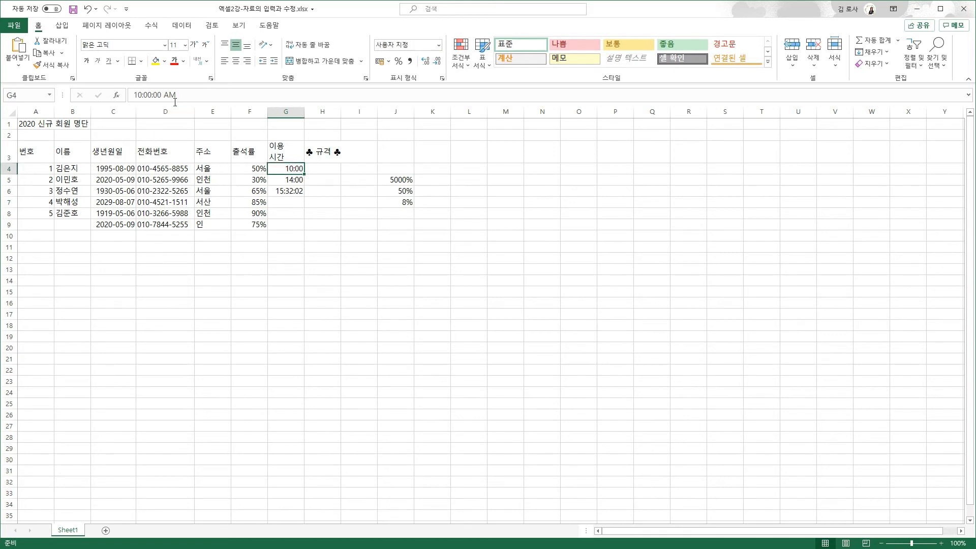
Apply the 시간 (Time) number format to G4:G9 so times show with 오전/오후
left_click(276, 180)
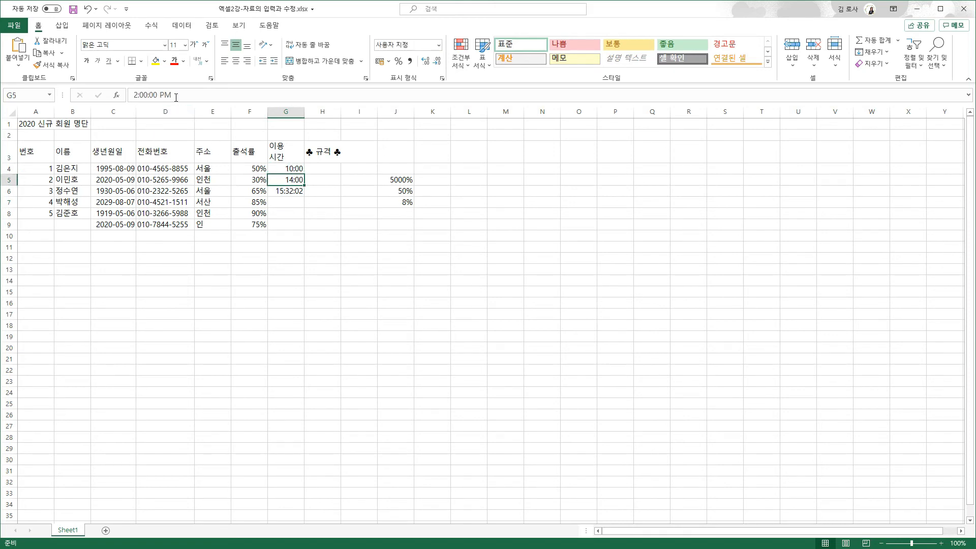
left_click(289, 189)
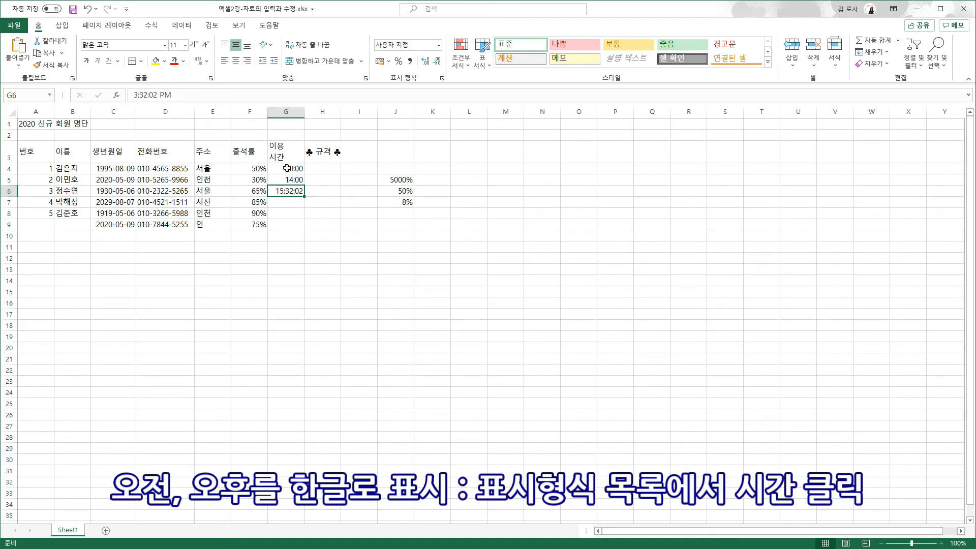
left_click_drag(288, 168, 290, 227)
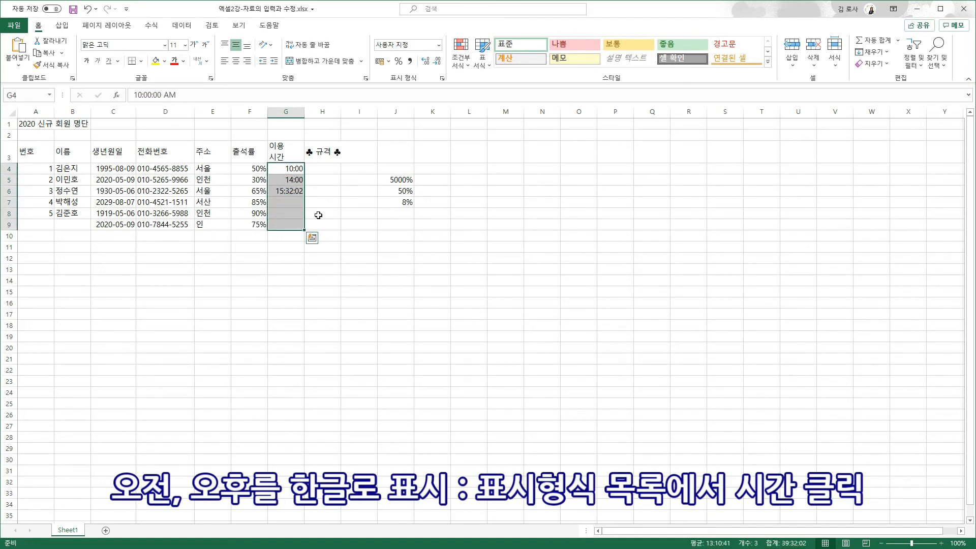
left_click(439, 47)
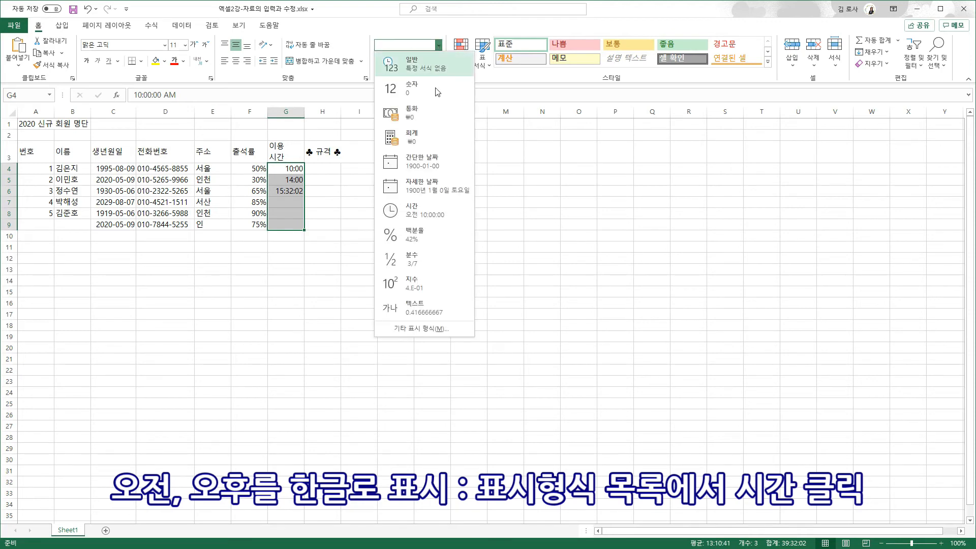
left_click(423, 203)
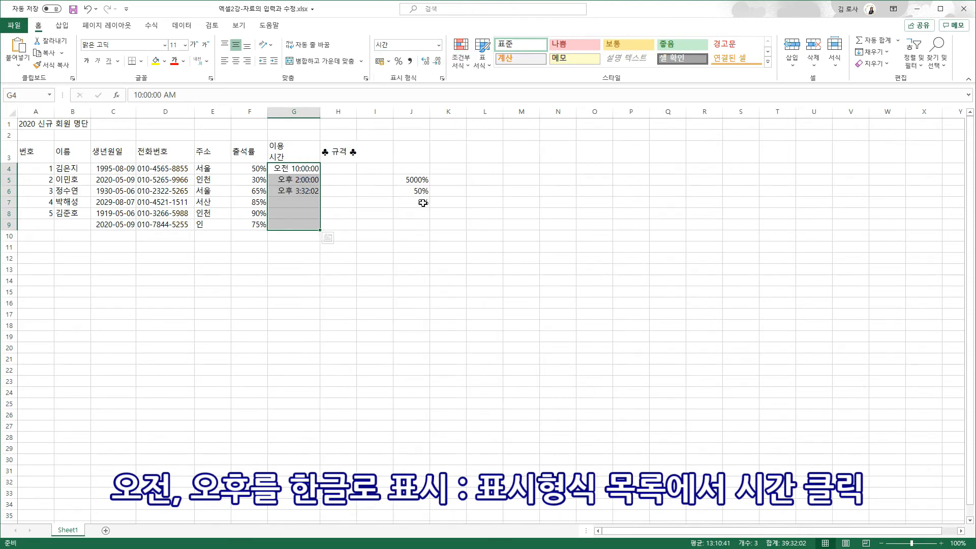
left_click(346, 170)
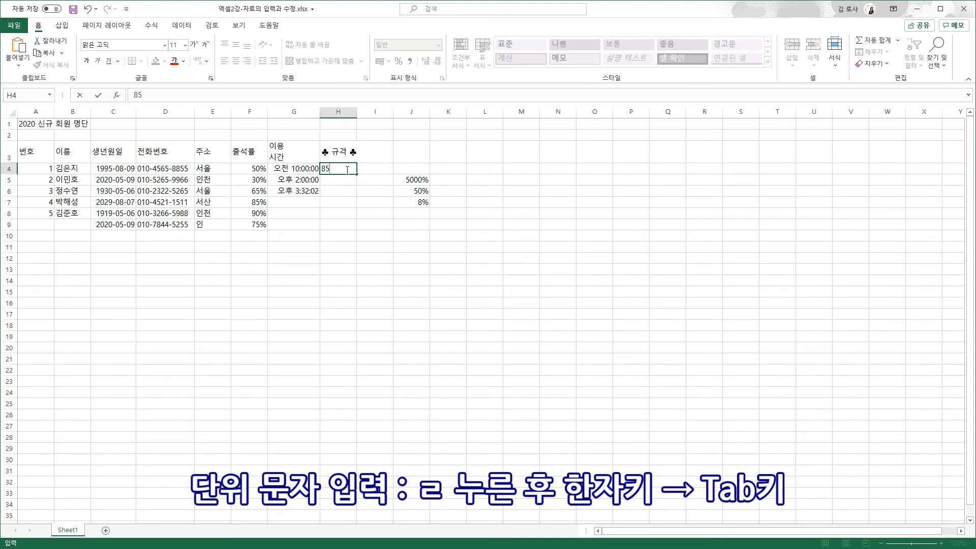
Insert the ㎡ symbol via the 한자 key so H4 reads 85㎡ and H5 reads 152㎡
type("ㄹ")
key("Hangul_Hanja")
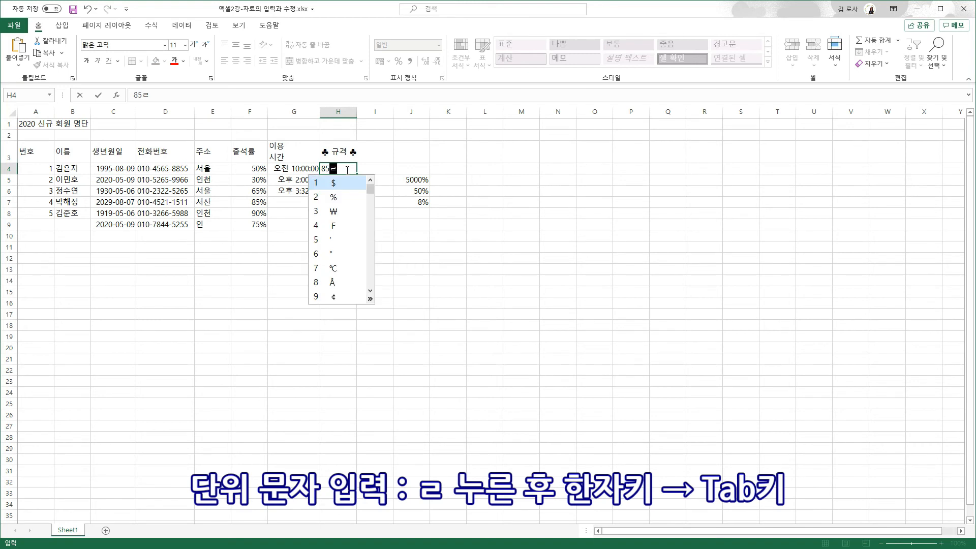
key("Tab")
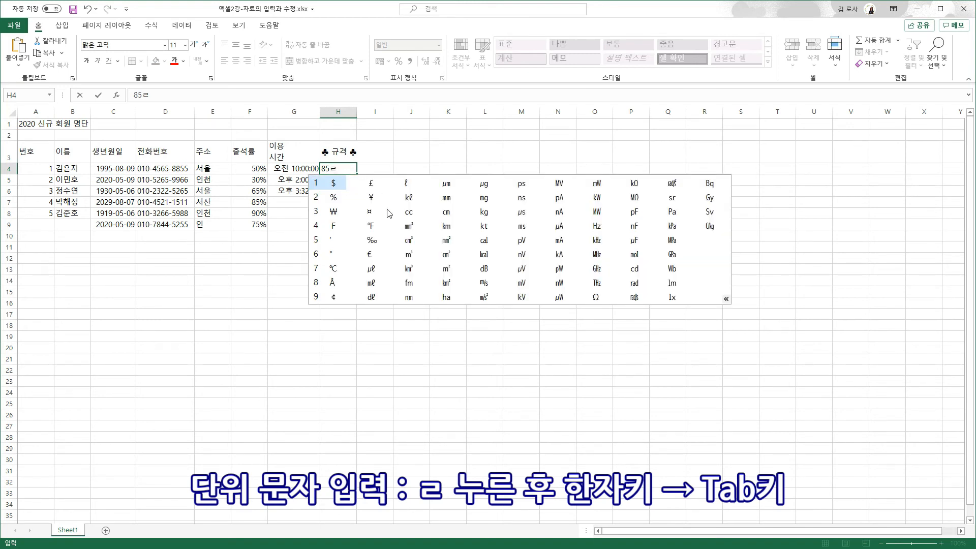
left_click(445, 272)
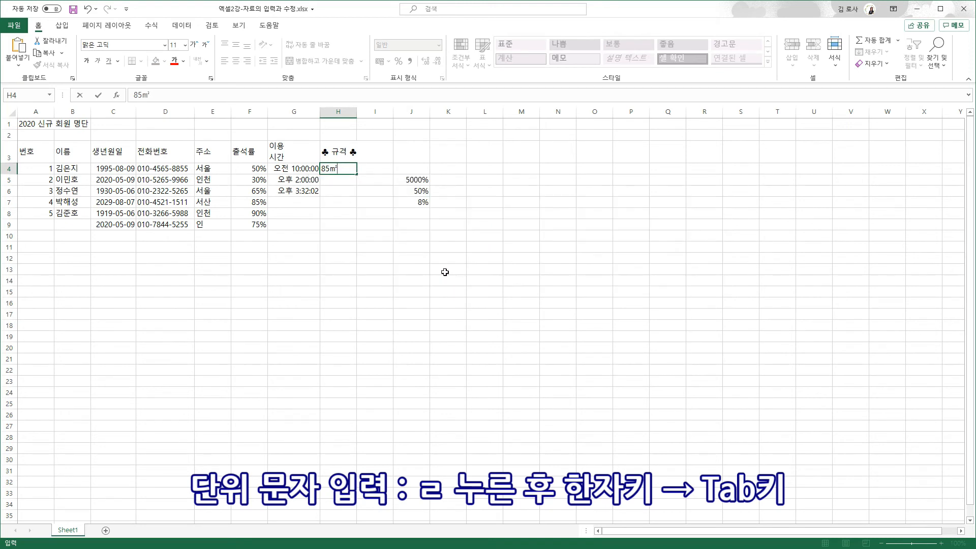
key("Return")
type("152")
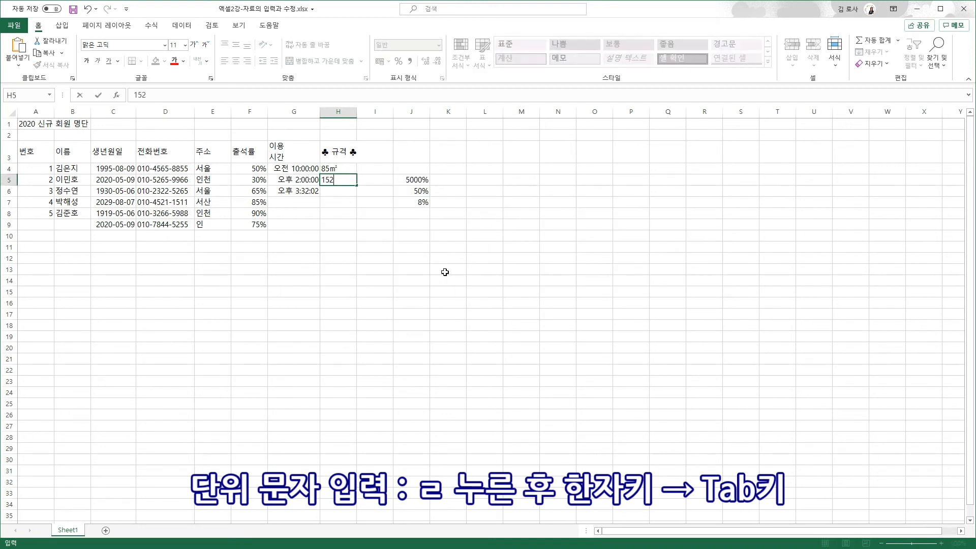
type("ㄹ")
key("Hangul_Hanja")
key("Tab")
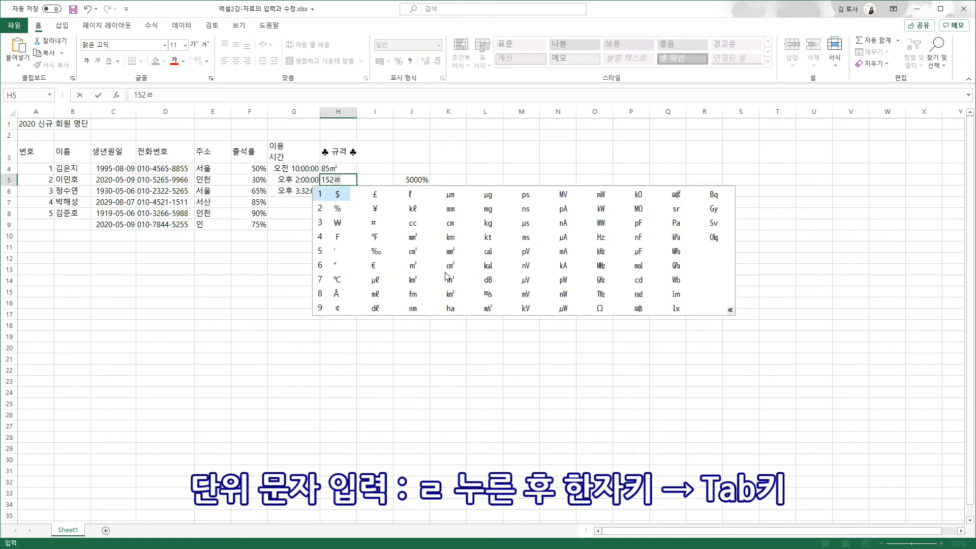
left_click(453, 277)
key("Return")
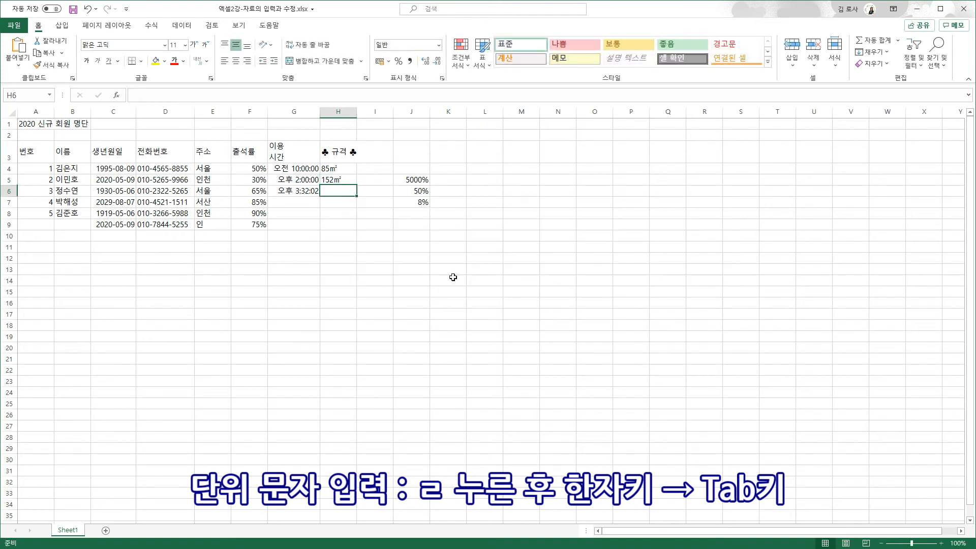
left_click(374, 224)
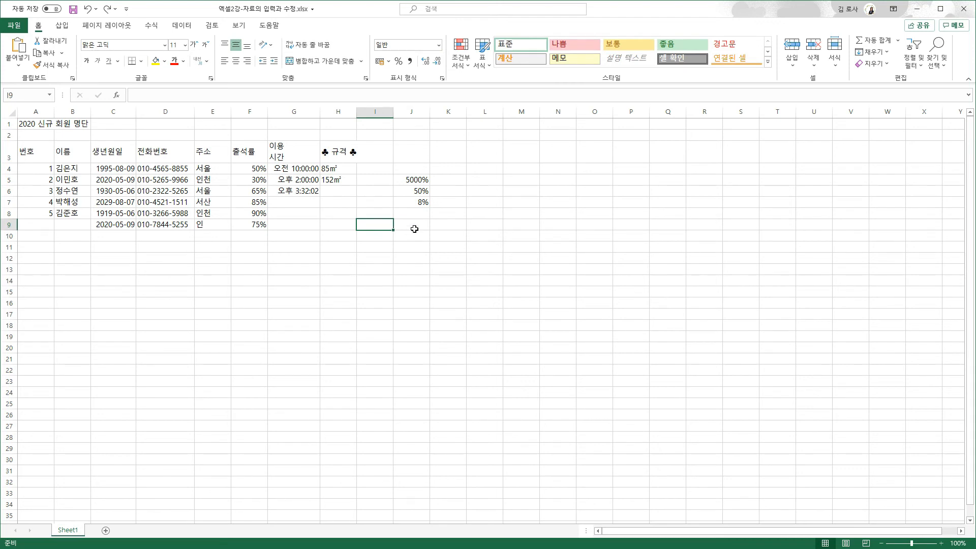
Clear the stray percentages in J5:J7 and move the E6:E9 addresses down to E7:E10
left_click_drag(420, 181, 423, 201)
key("Delete")
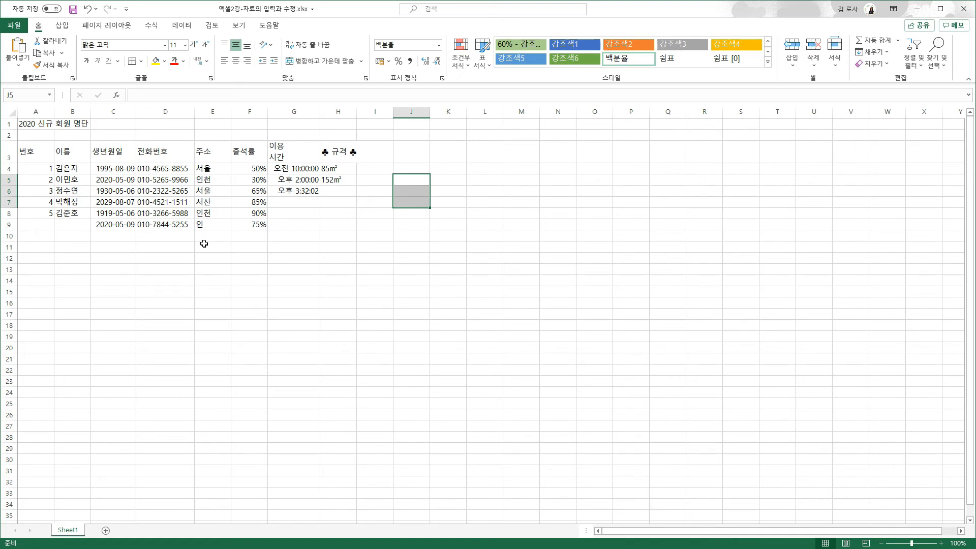
left_click_drag(203, 192, 207, 226)
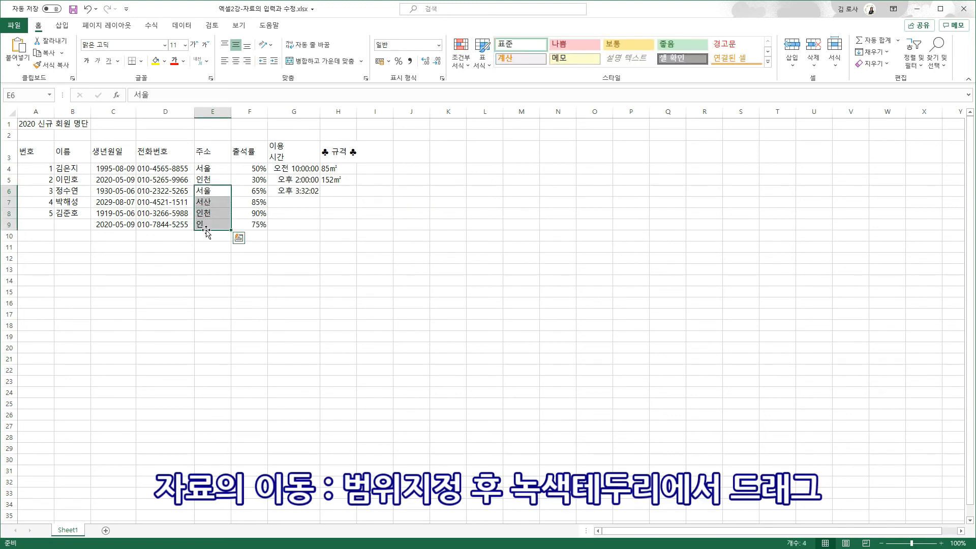
left_click_drag(207, 231, 207, 242)
left_click(207, 243)
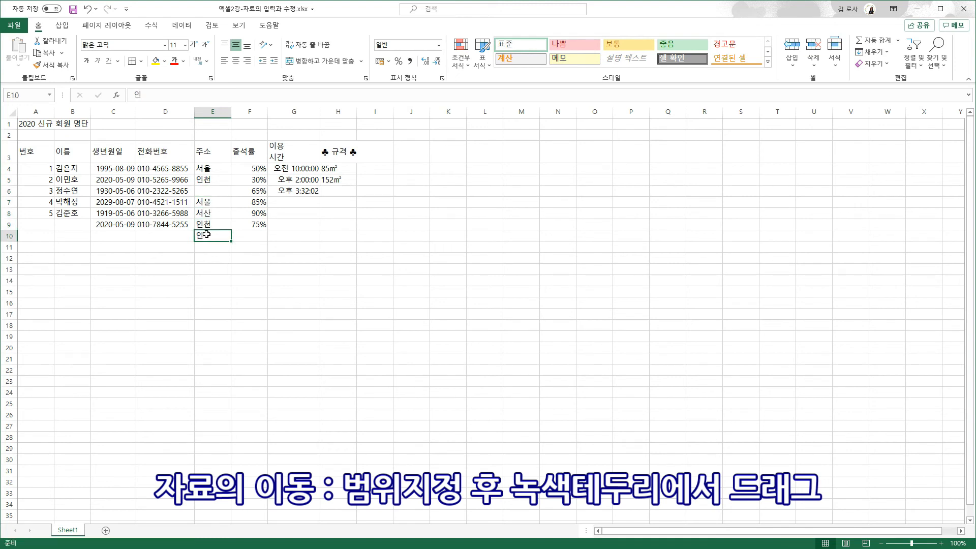
Enter 부산 as the address in the emptied cell E6
left_click(204, 192)
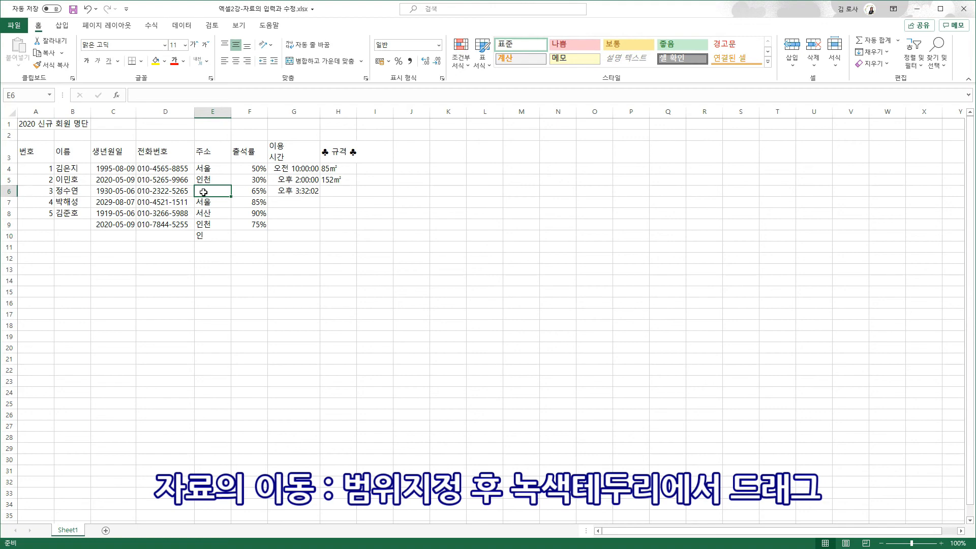
type("부산")
key("Return")
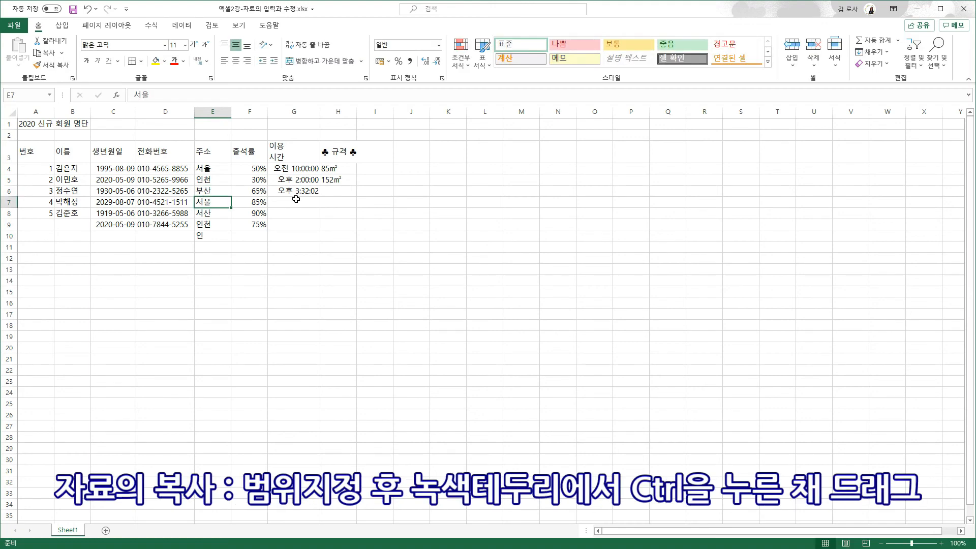
Copy the G4:G6 usage times into G7:G9 and repeat the 85㎡/152㎡ sizes down column H
left_click_drag(294, 169, 290, 191)
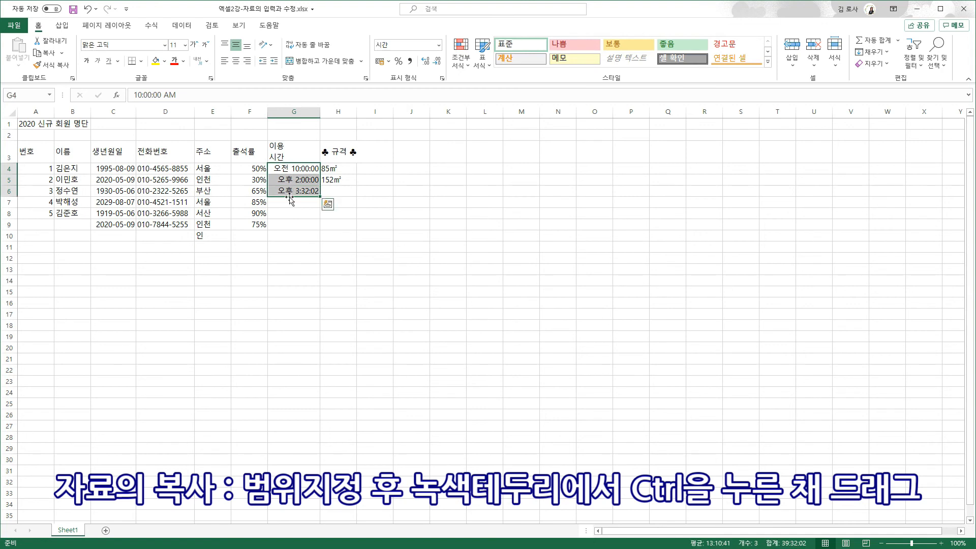
left_click_drag(289, 197, 288, 224)
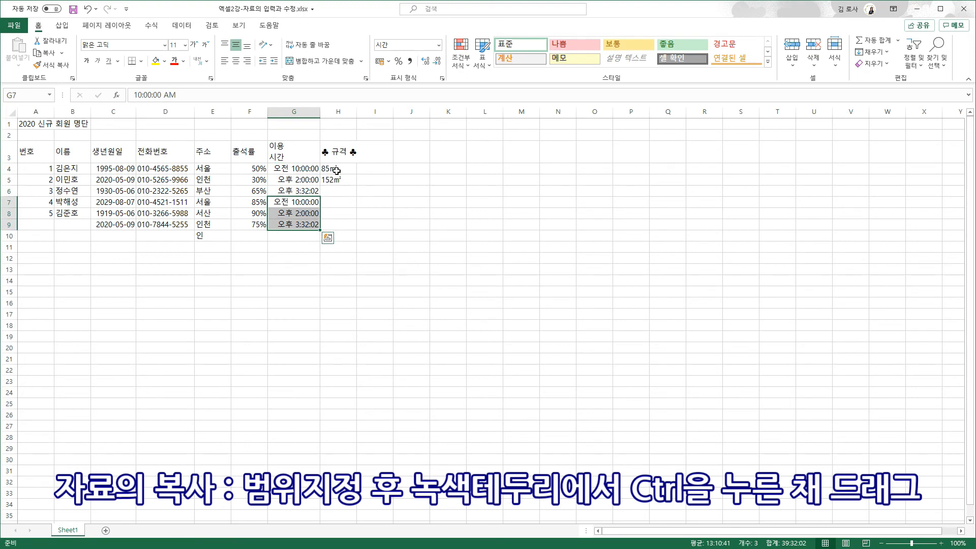
left_click_drag(336, 170, 336, 221)
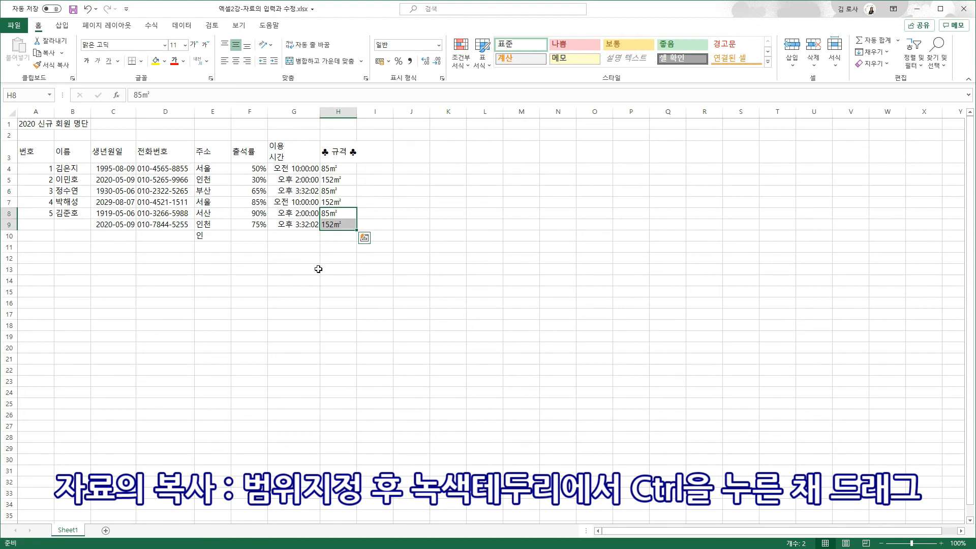
left_click(82, 167)
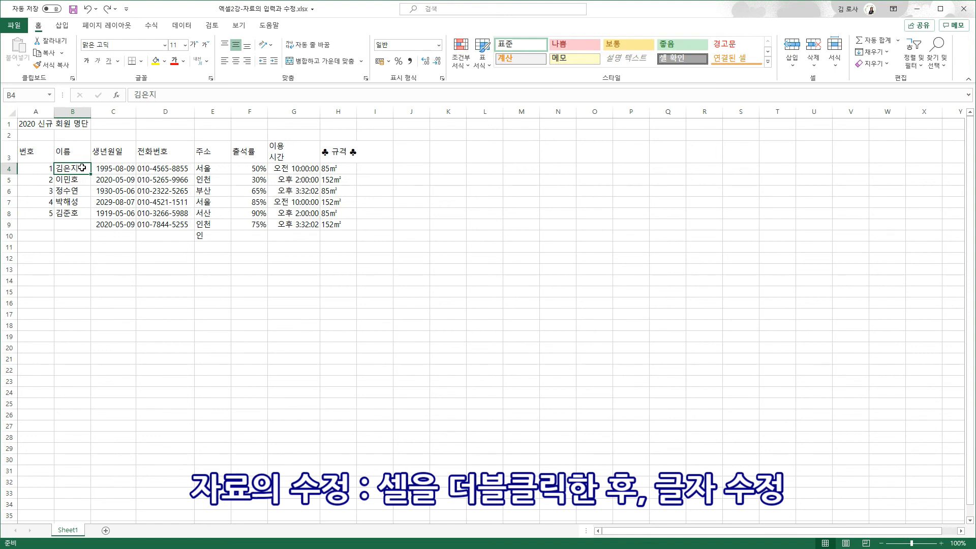
Correct the last two characters of B4's member name, overwrite B5's name, and cancel the B6 edit
double_click(81, 167)
left_click_drag(82, 167, 65, 169)
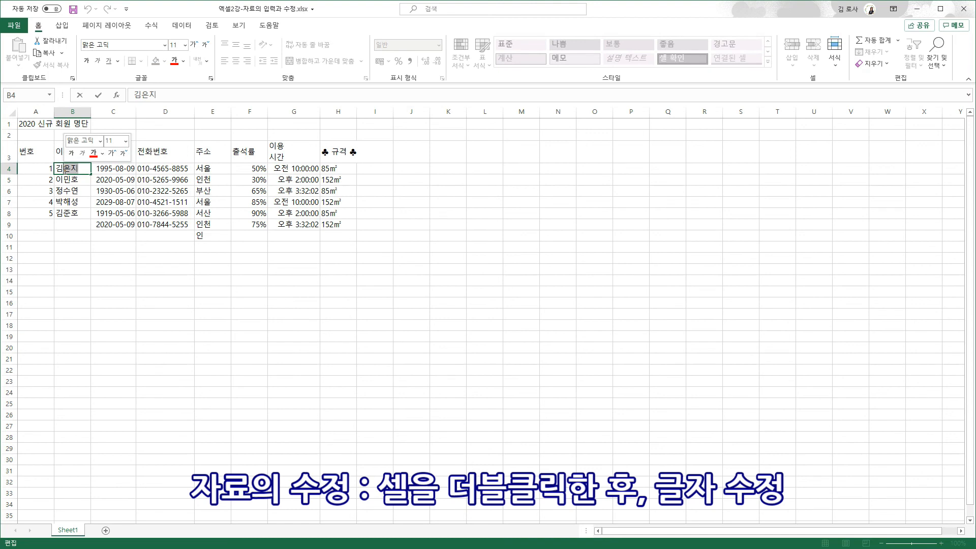
type("민영")
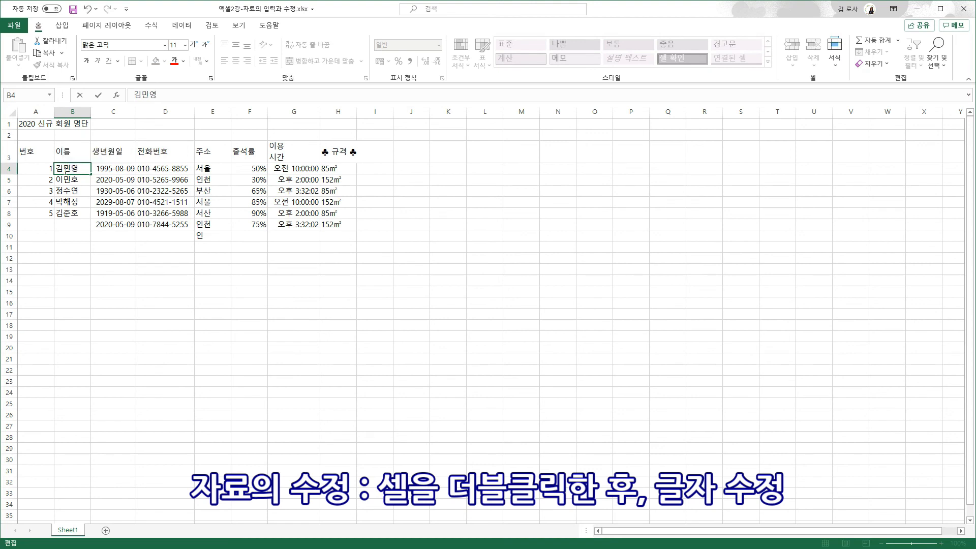
key("Return")
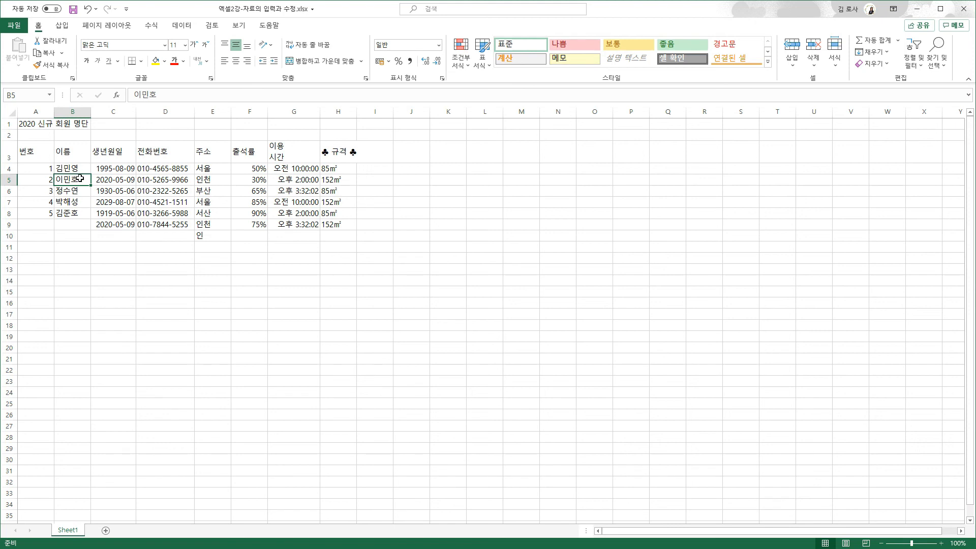
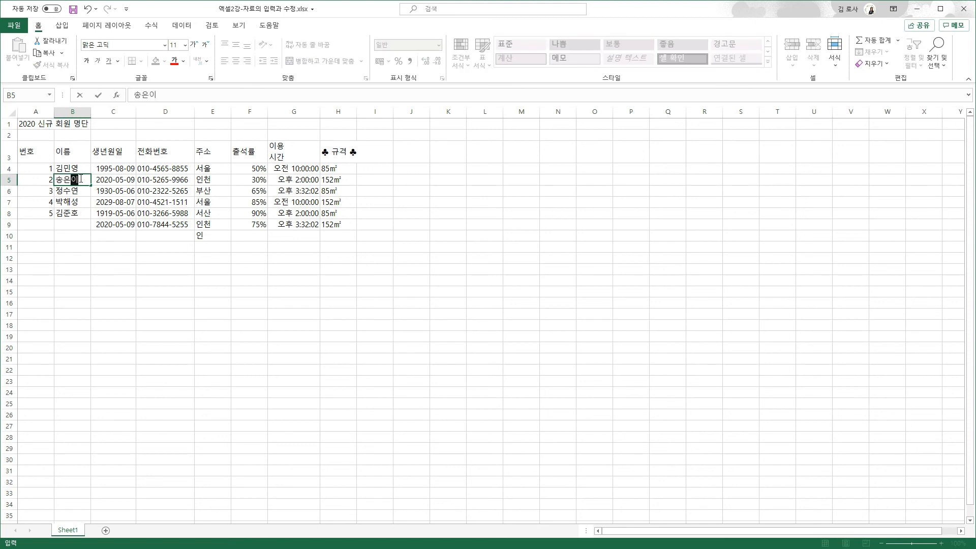
key("Return")
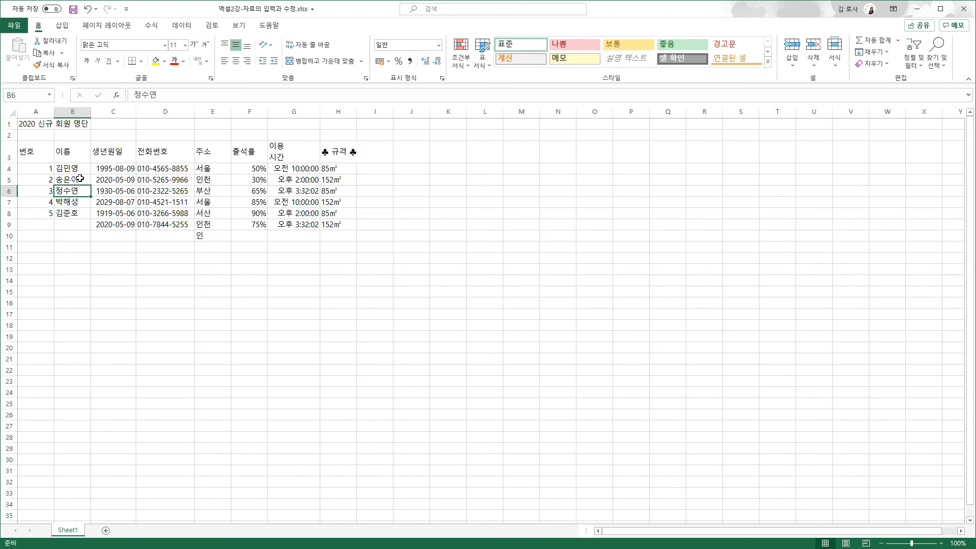
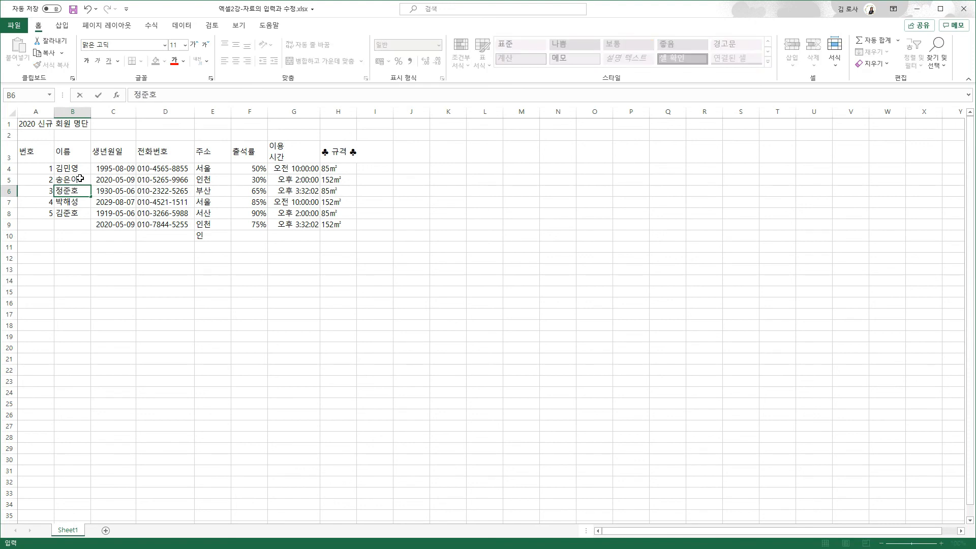
key("Escape")
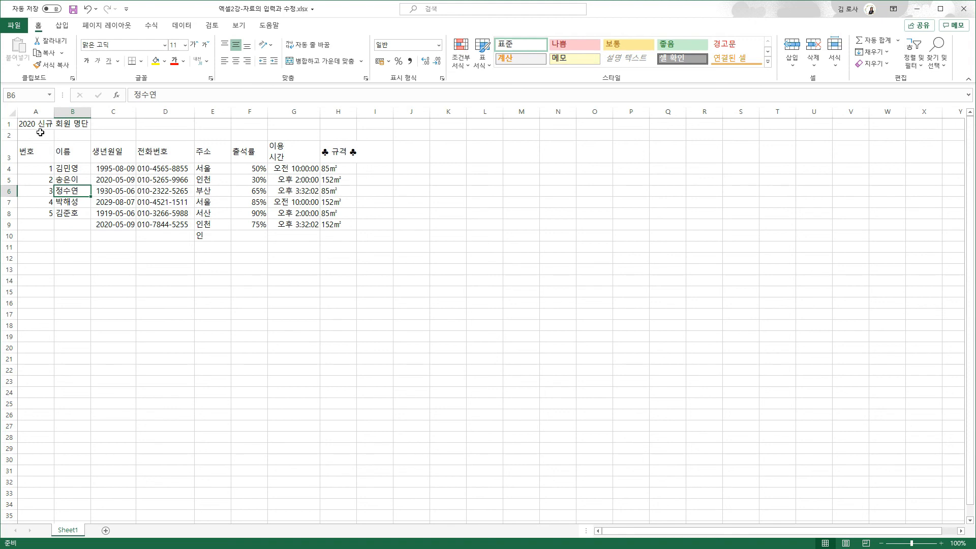
Change the A1 title's last word so it reads 2020 신규 회원 목록
double_click(73, 126)
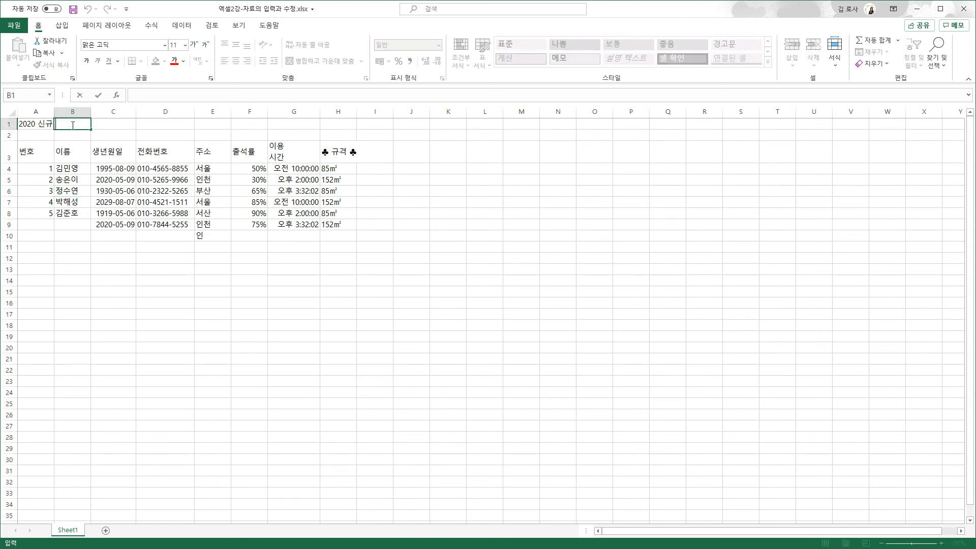
key("Escape")
double_click(33, 125)
left_click_drag(73, 125, 91, 127)
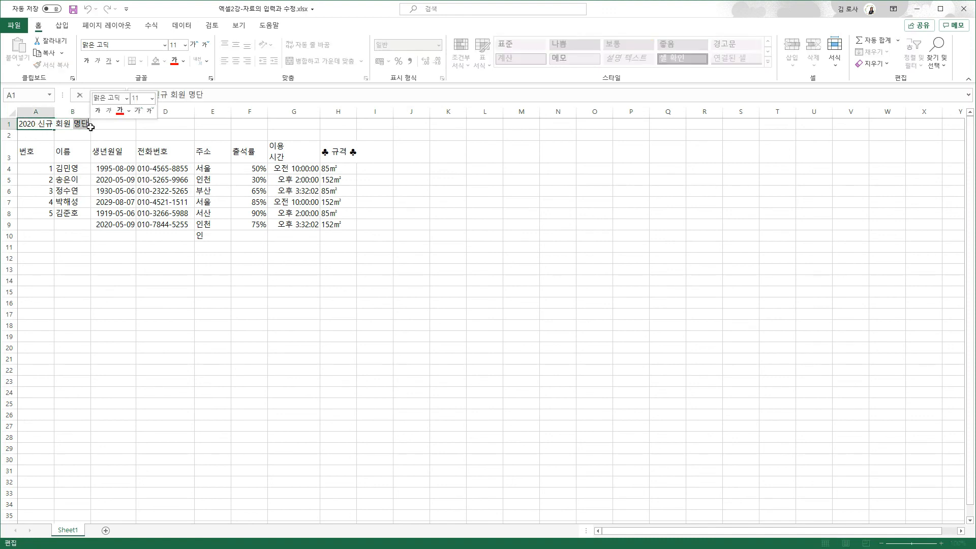
type("목록")
key("Return")
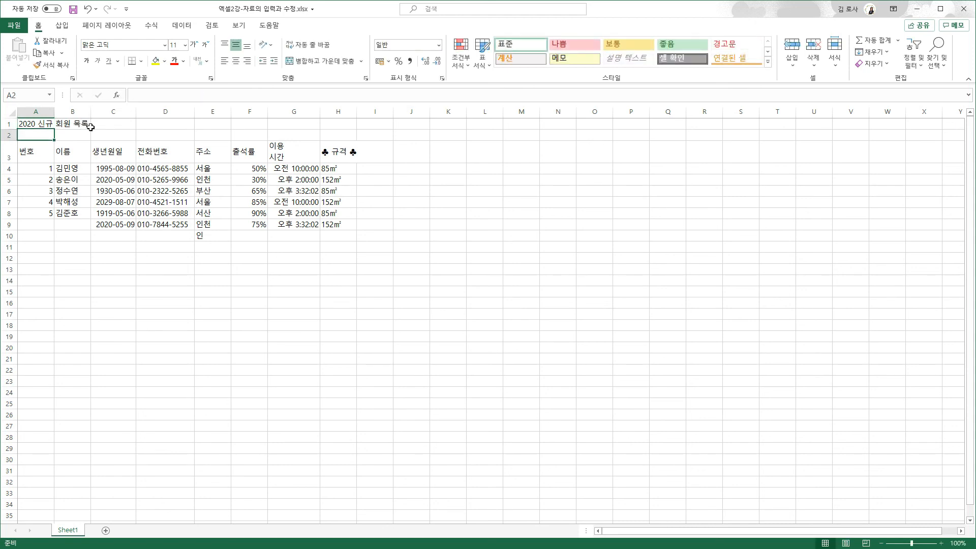
Replace 목록 with 명단 in the formula bar to restore the original A1 title
left_click(36, 124)
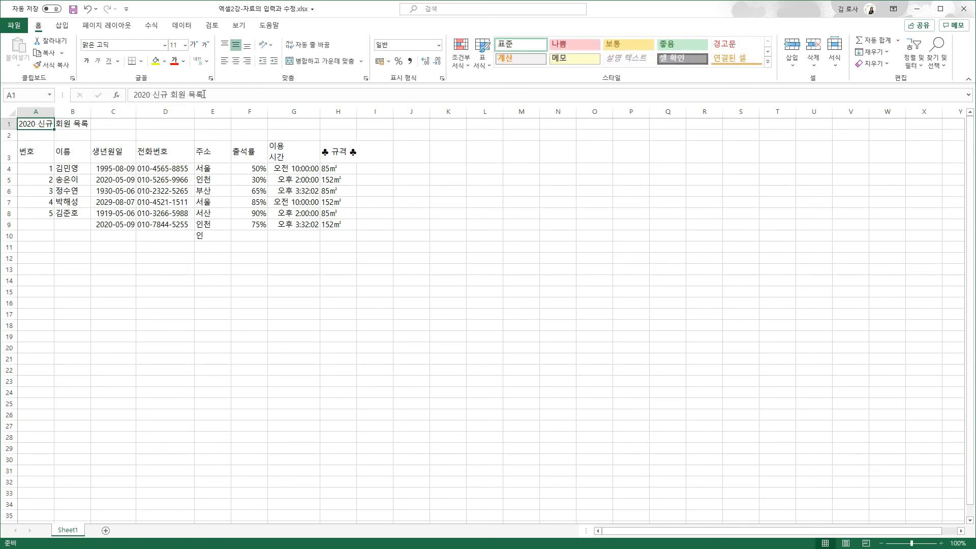
left_click_drag(189, 95, 208, 95)
type("명단")
key("Return")
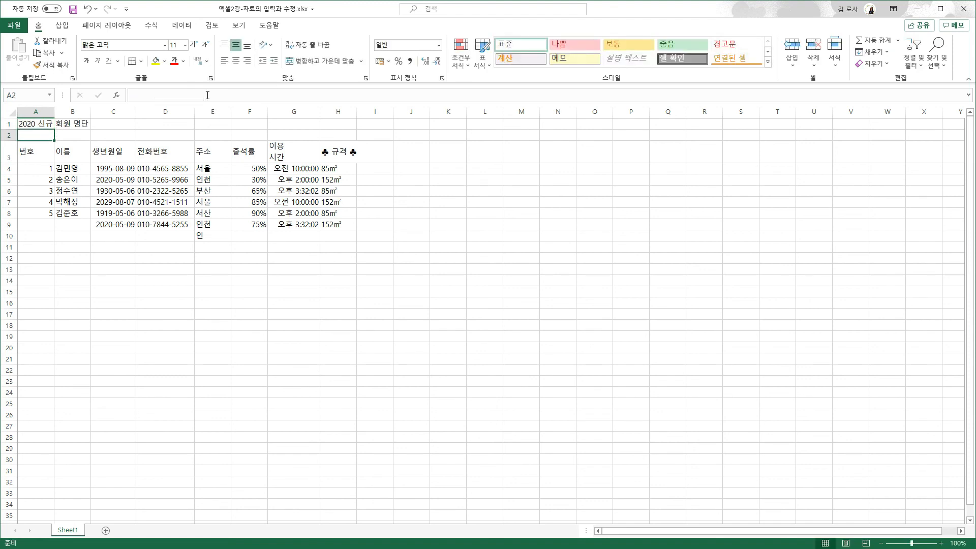
left_click(341, 224)
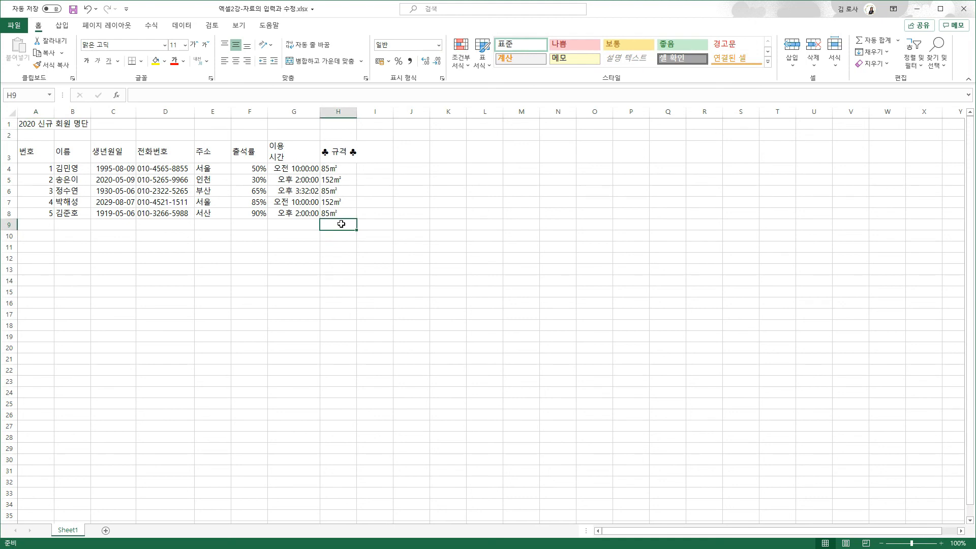